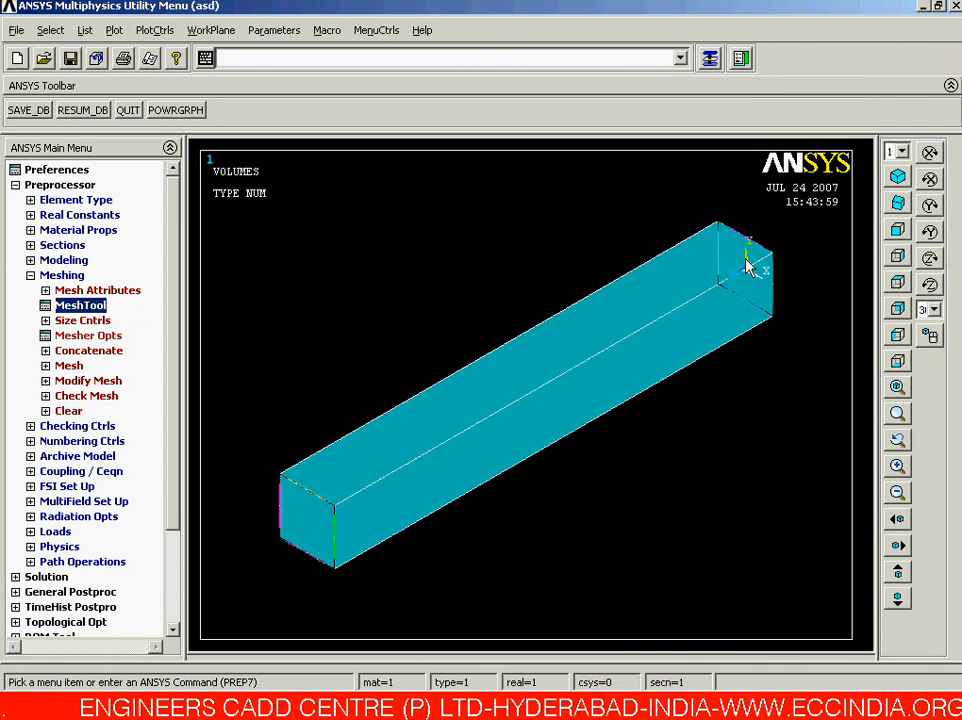
Set the number of element divisions to 8 on the four long edges of the spine volume and replot.
left_click(710, 59)
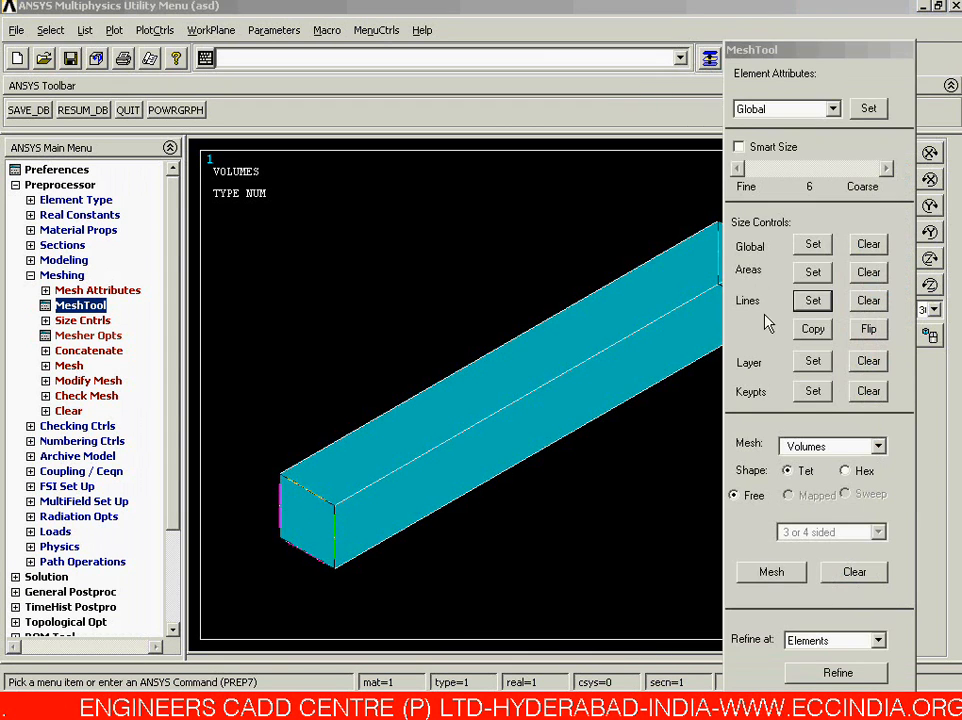
left_click(813, 302)
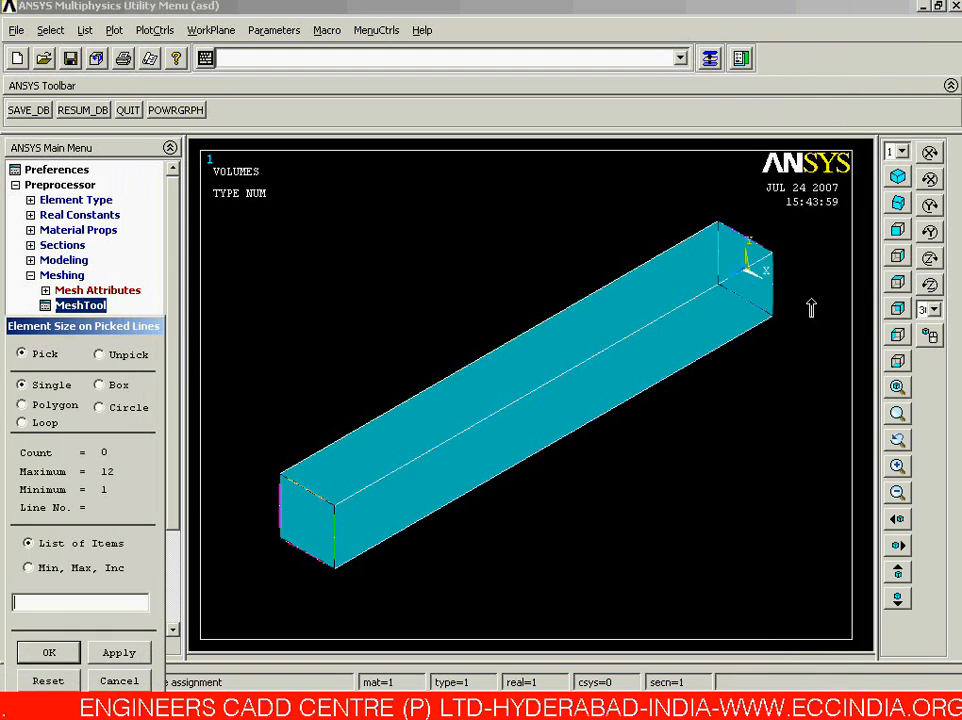
left_click(678, 310)
left_click(639, 343)
left_click(642, 349)
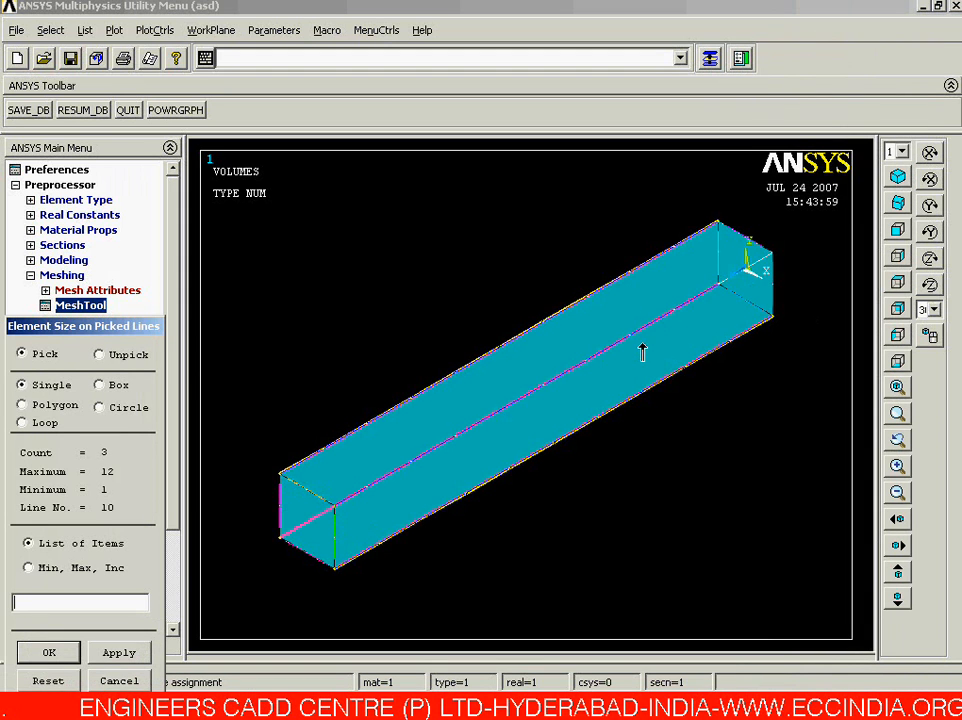
left_click(597, 349)
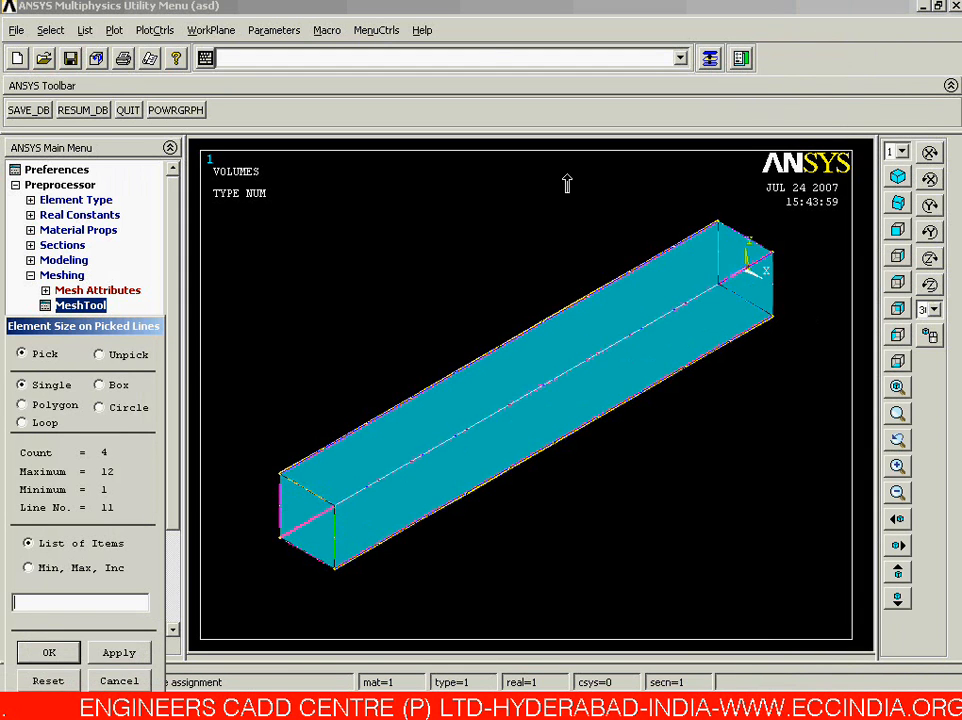
left_click(46, 654)
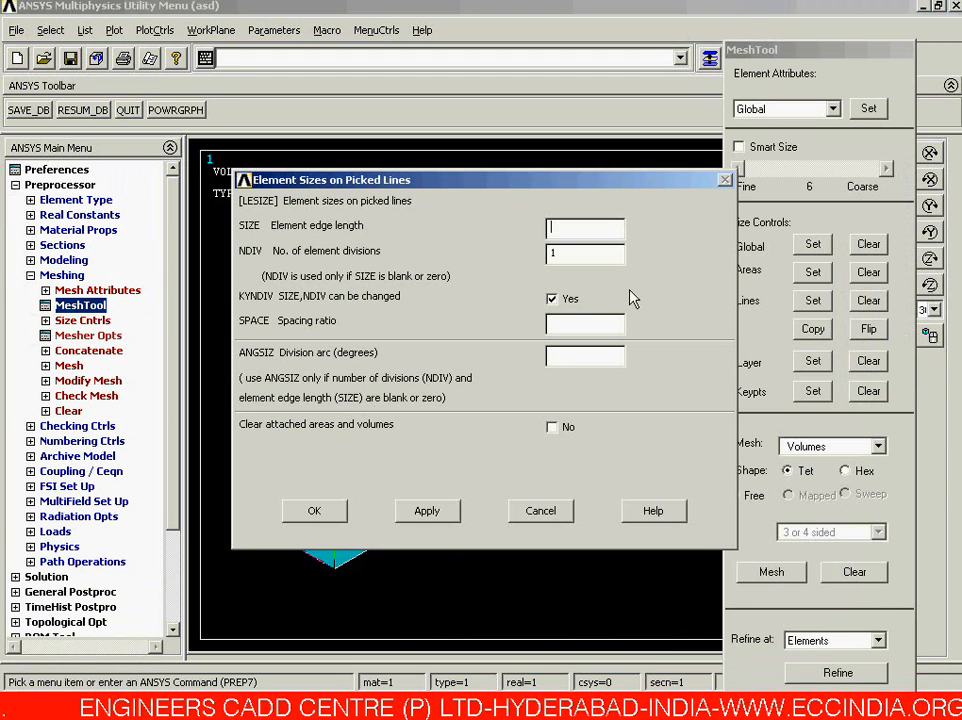
left_click_drag(594, 260, 518, 276)
type("8")
left_click(336, 513)
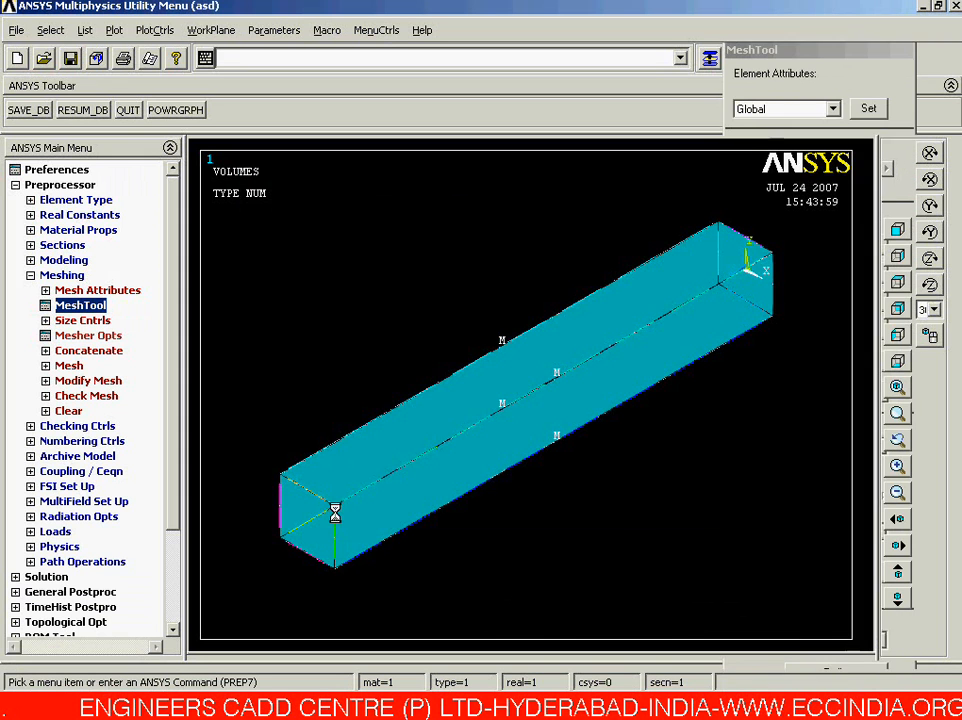
right_click(329, 343)
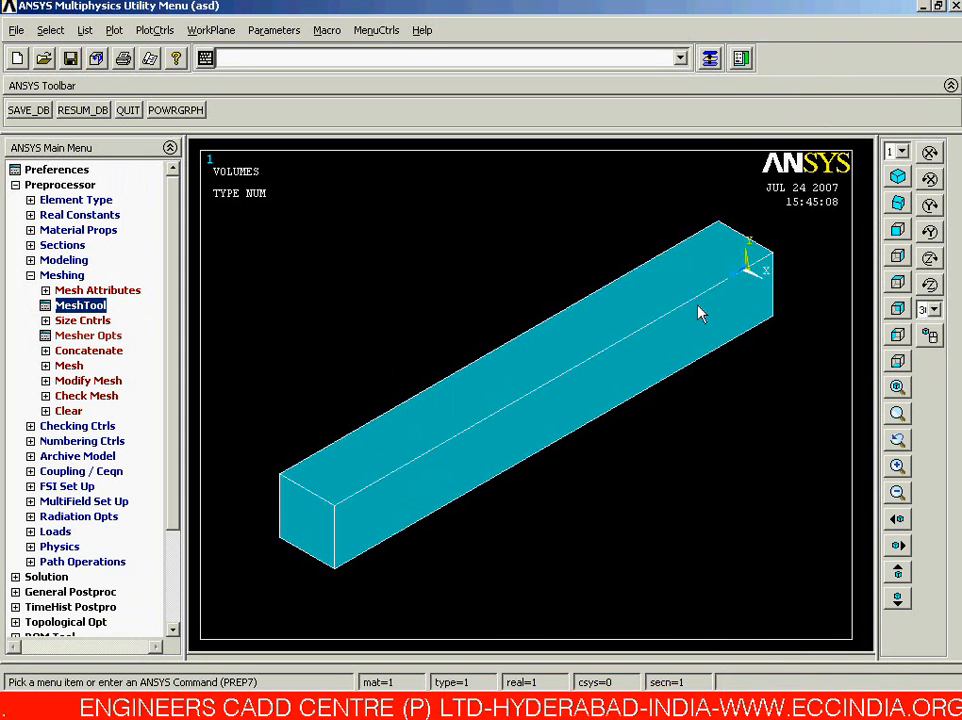
Sweep-mesh the spine volume with Hex/Wedge elements using Auto Src/Trg, and inspect the mesh from several angles.
left_click(708, 60)
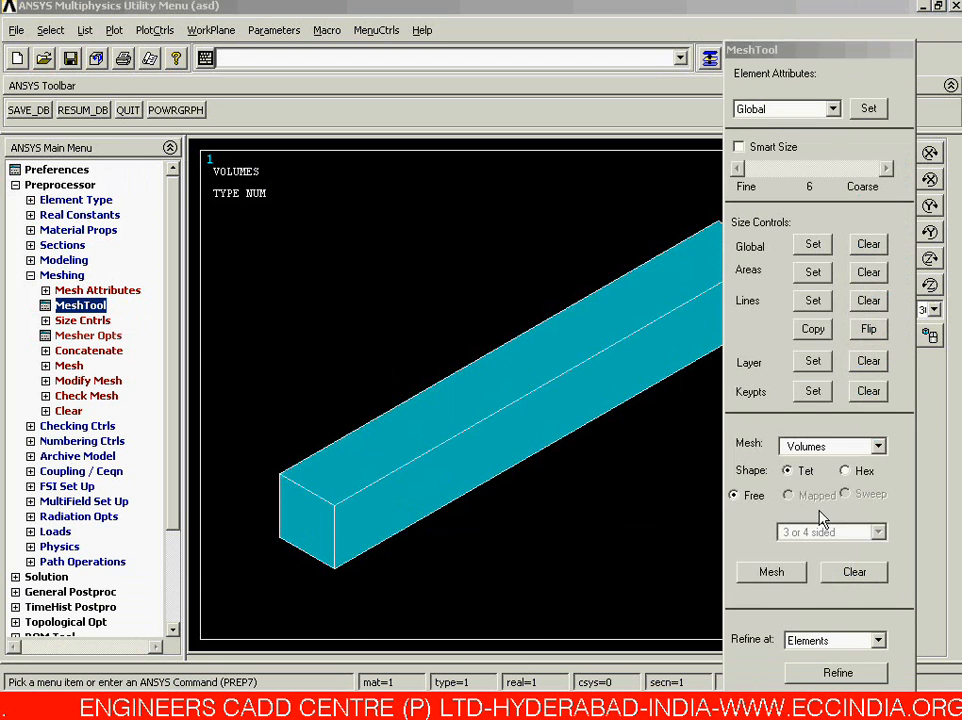
left_click(845, 471)
left_click(848, 495)
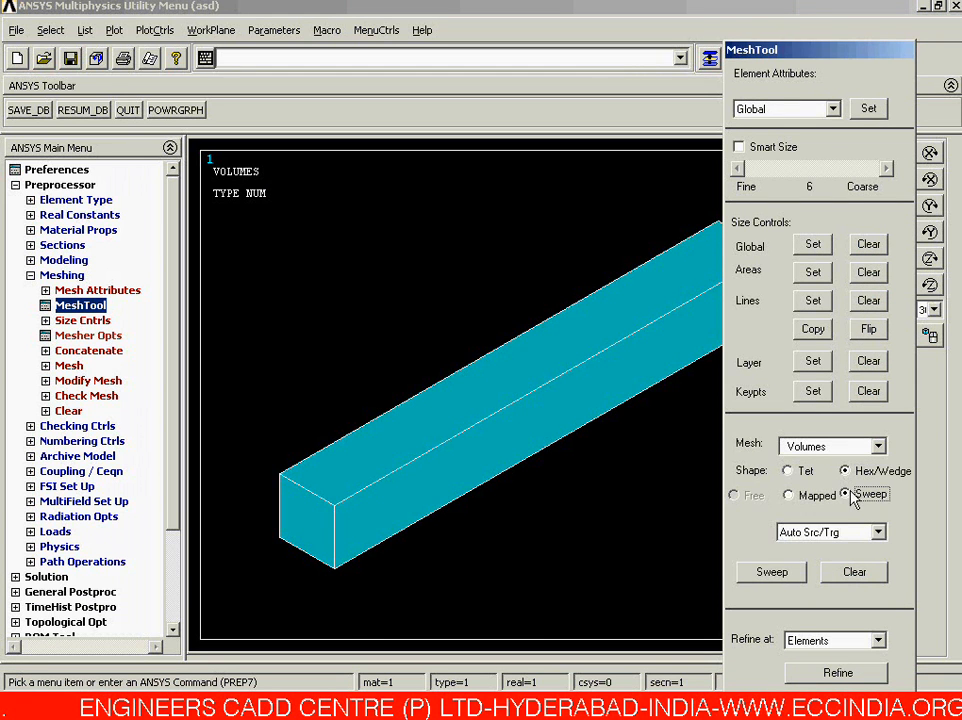
left_click(799, 580)
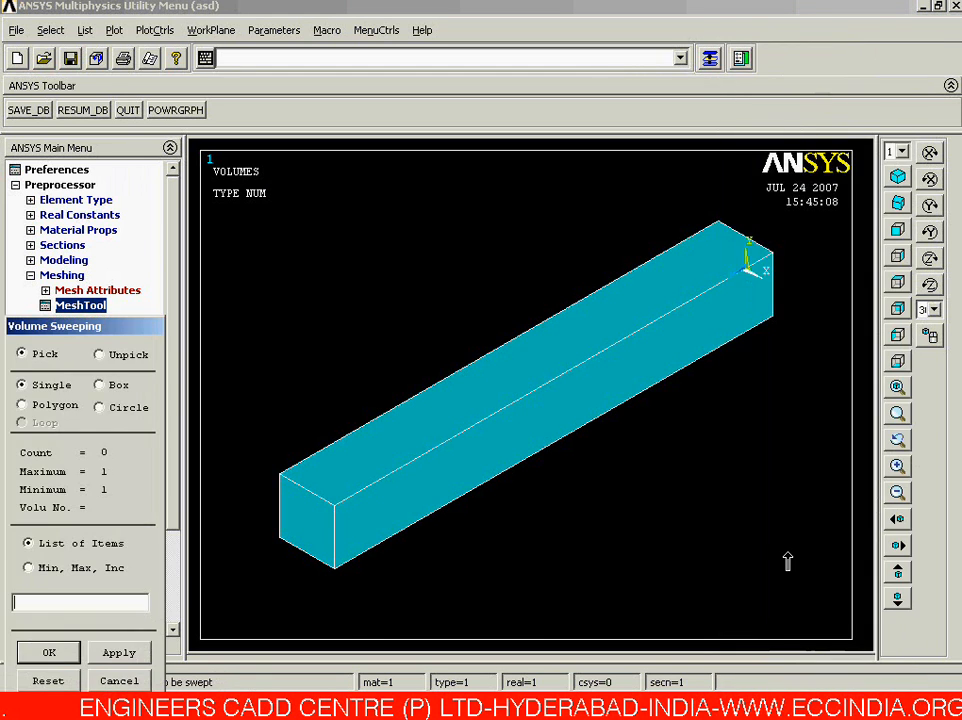
left_click(608, 419)
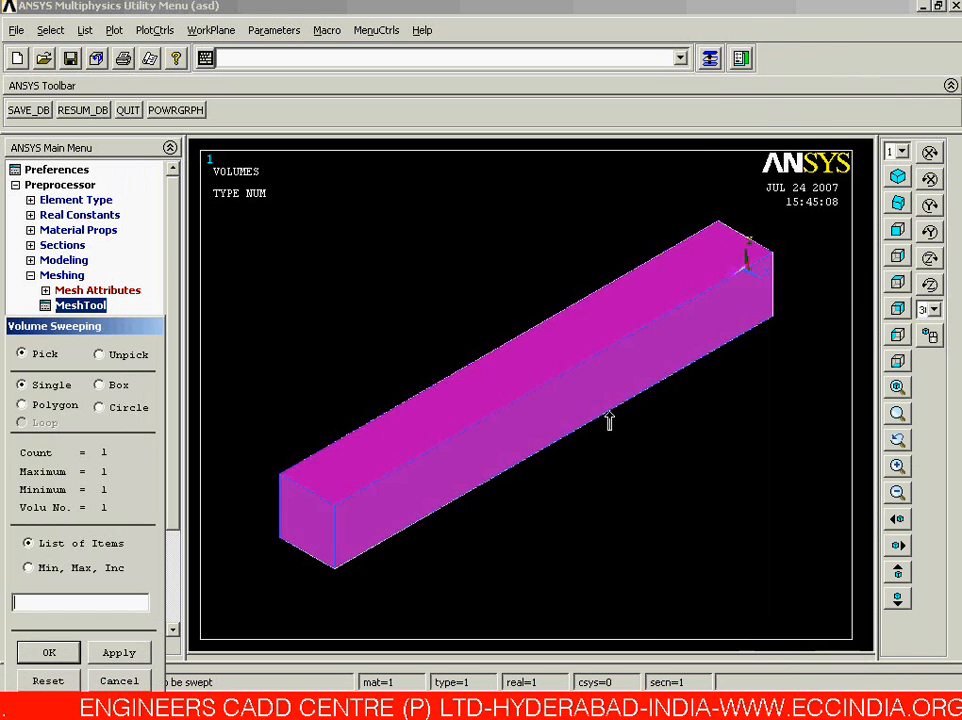
left_click(49, 652)
right_click(292, 498)
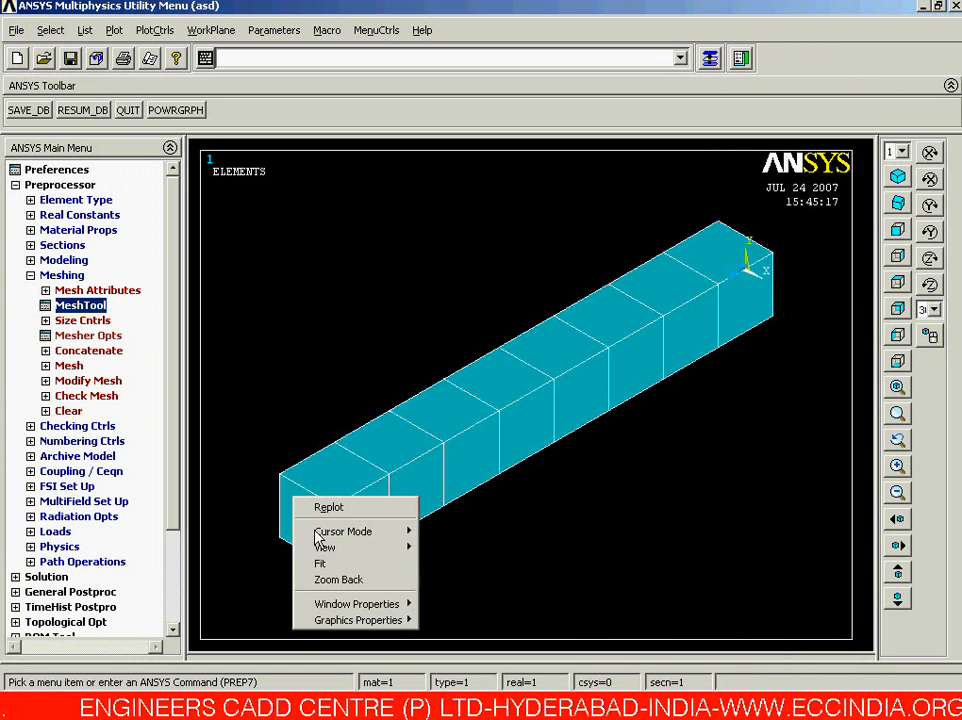
left_click(323, 564)
right_click_drag(333, 569, 523, 372, "ctrl")
right_click_drag(447, 253, 541, 275, "ctrl")
right_click_drag(487, 230, 478, 291, "ctrl")
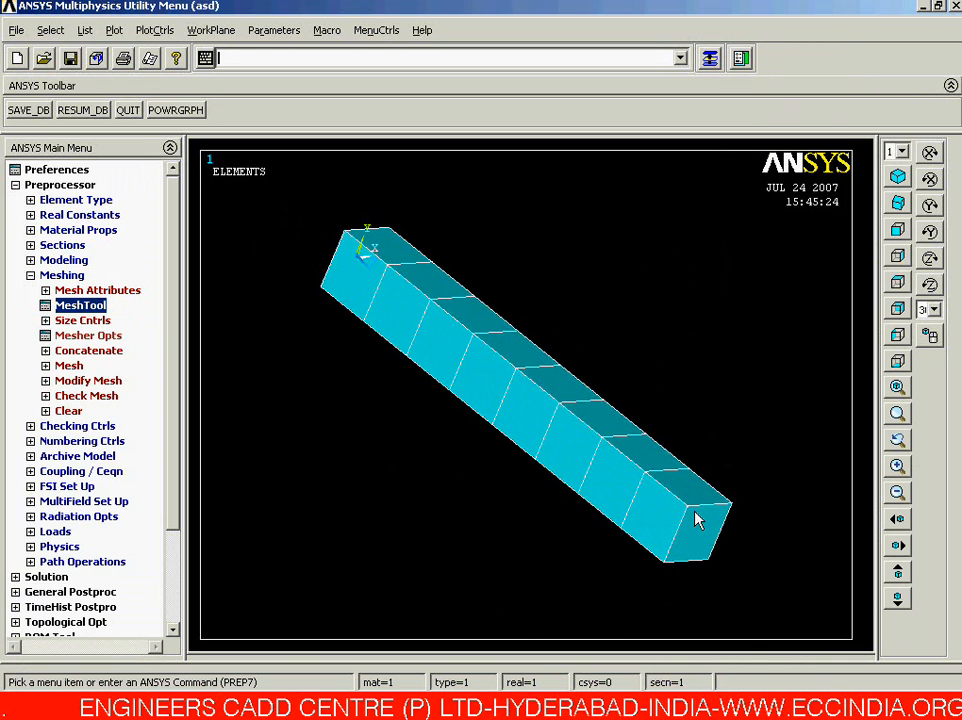
left_click(898, 203)
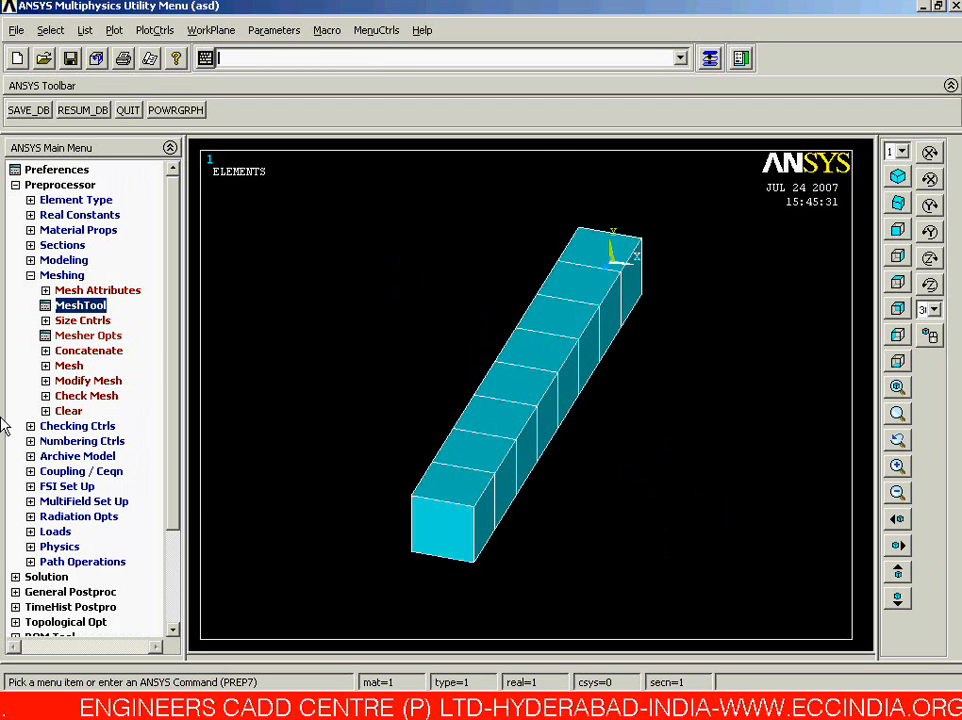
Enter the Solution phase and check the loading data in the cooling_spine.bmp problem sheet.
left_click(64, 278)
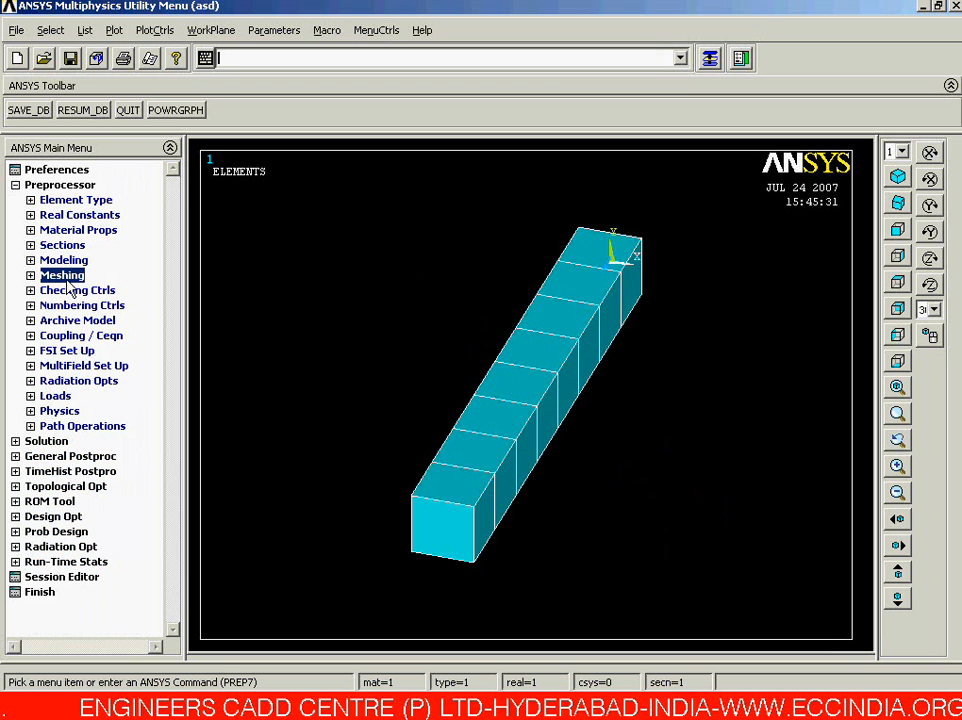
left_click(47, 441)
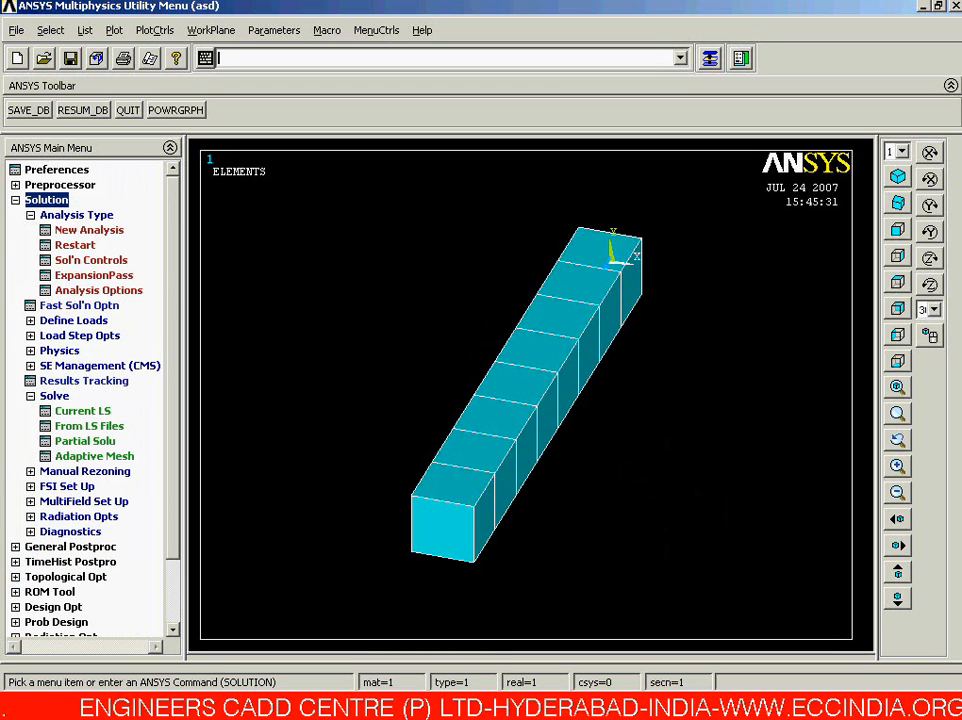
key("alt+Tab")
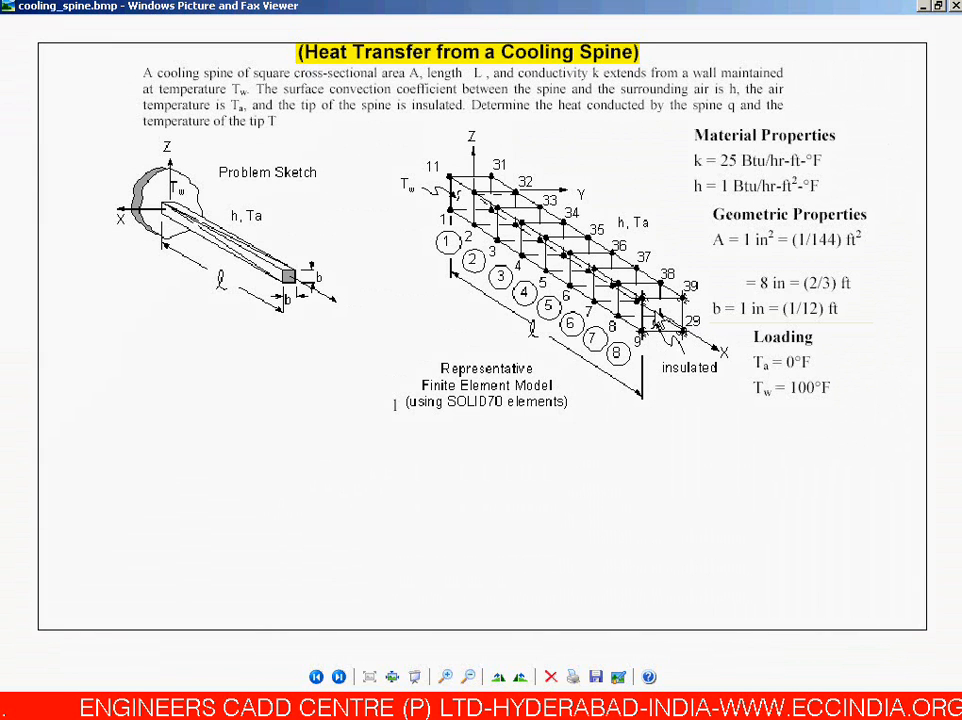
key("alt+Tab")
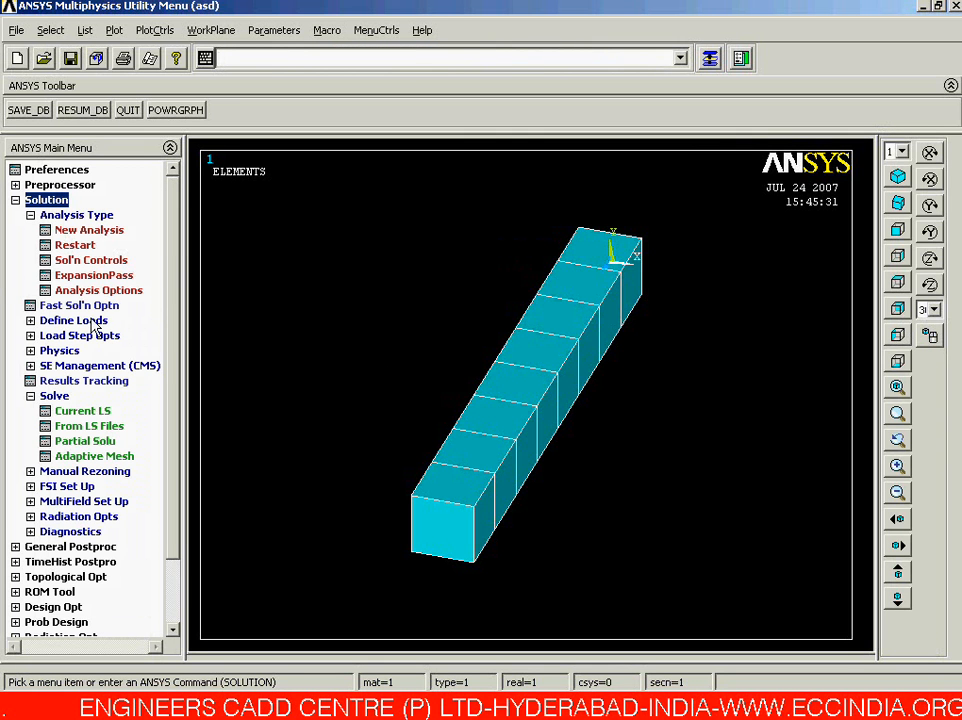
Apply a constant TEMP of 100 to the spine's wall-end area at the coordinate origin and replot.
left_click(90, 320)
left_click(70, 275)
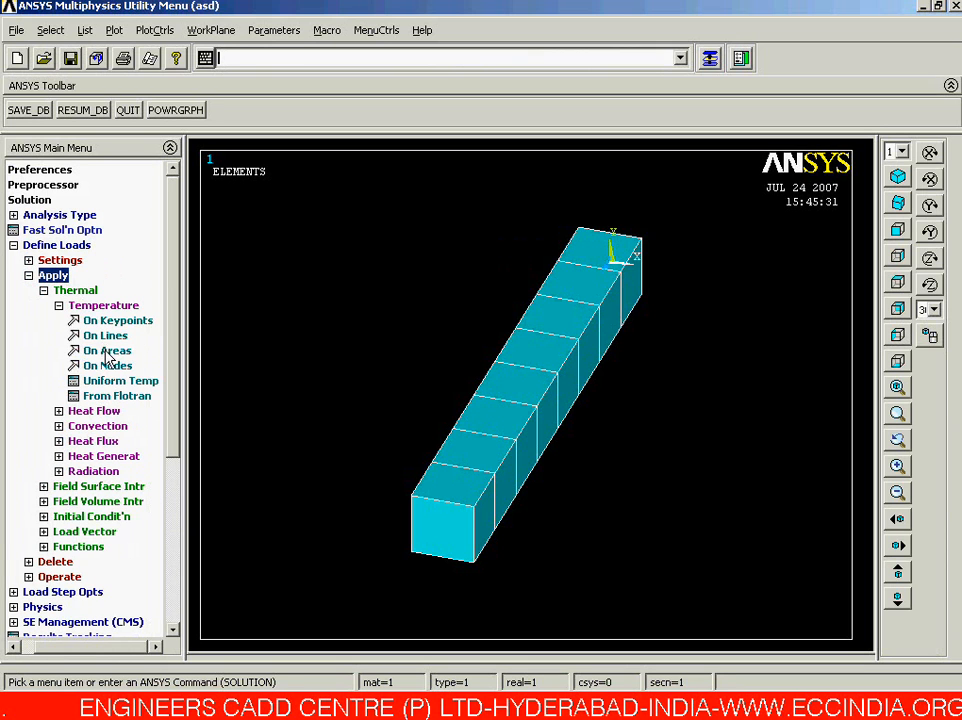
left_click(106, 351)
left_click(604, 262)
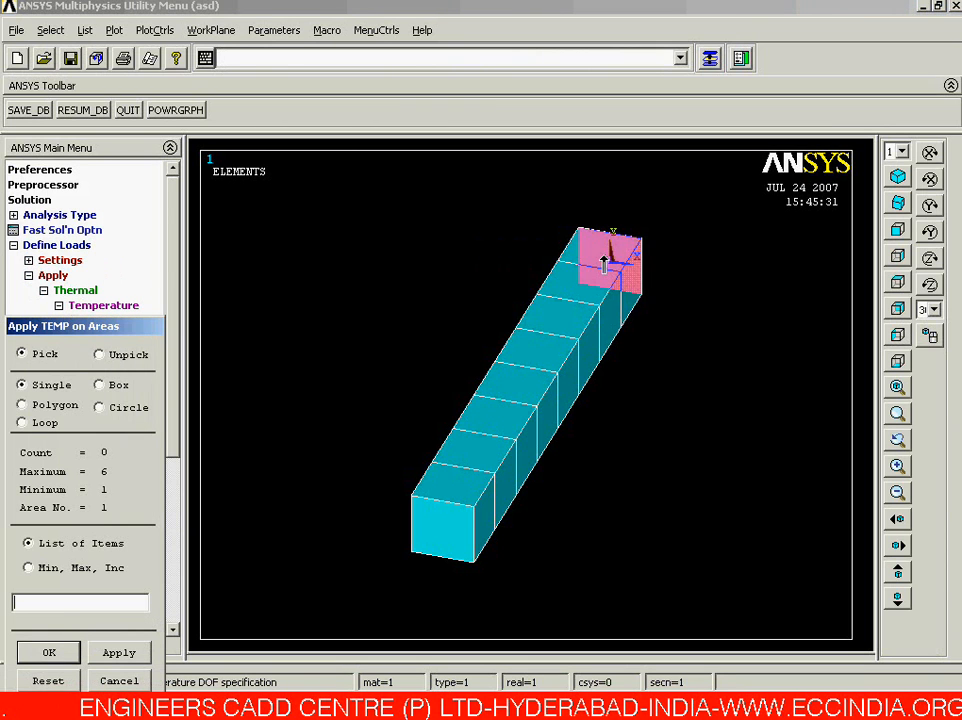
right_click(604, 262)
left_click(600, 264)
right_click(597, 265)
left_click(595, 266)
left_click(50, 654)
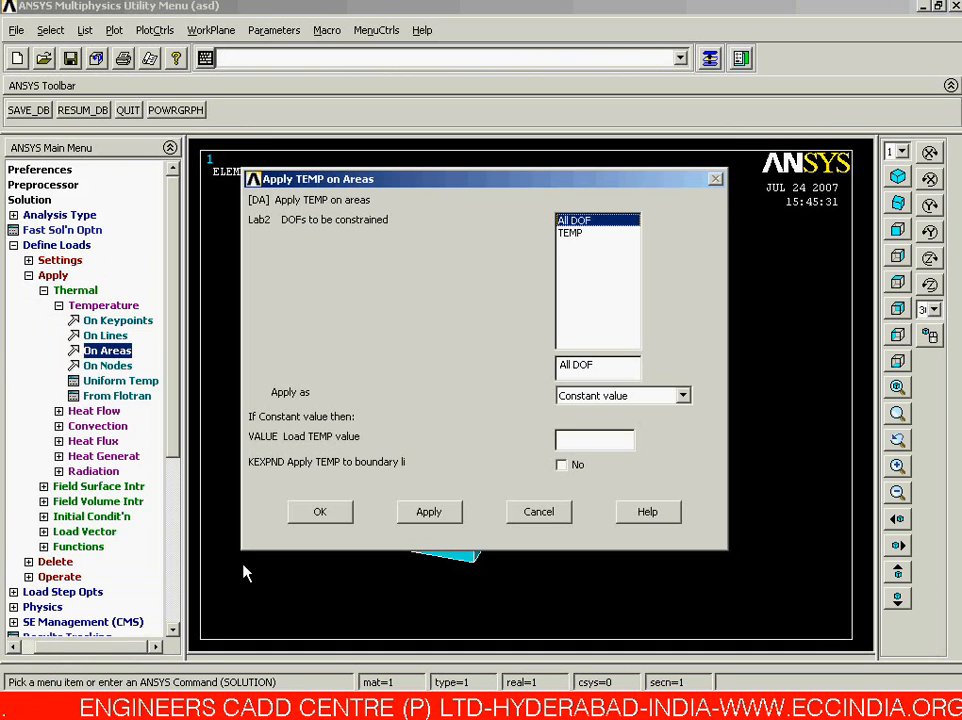
left_click(575, 233)
left_click(588, 441)
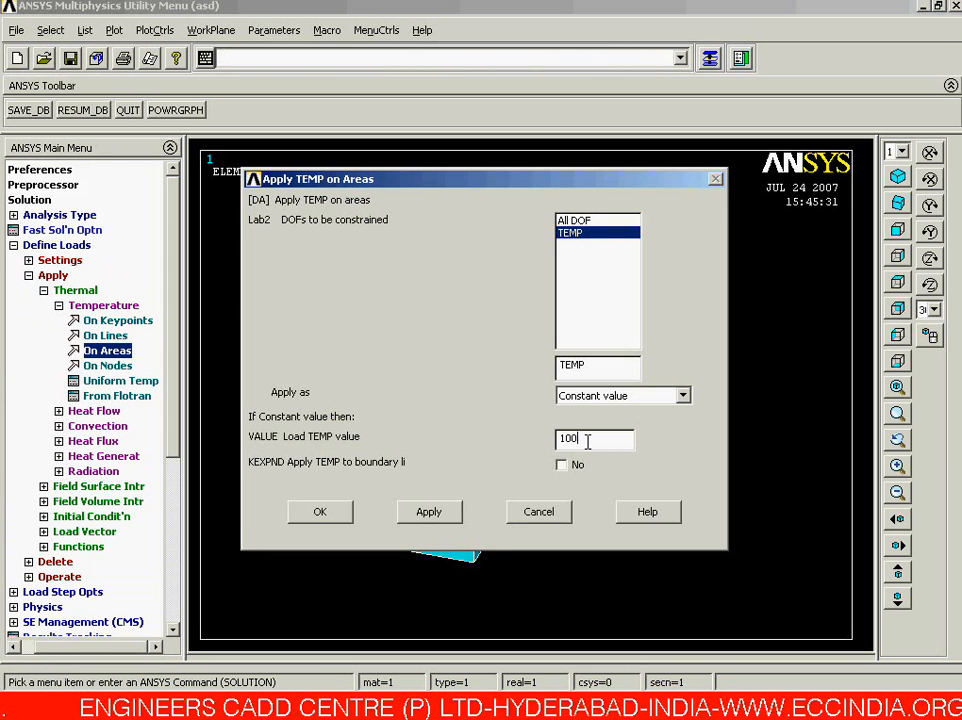
key("Return")
right_click(597, 446)
left_click(618, 451)
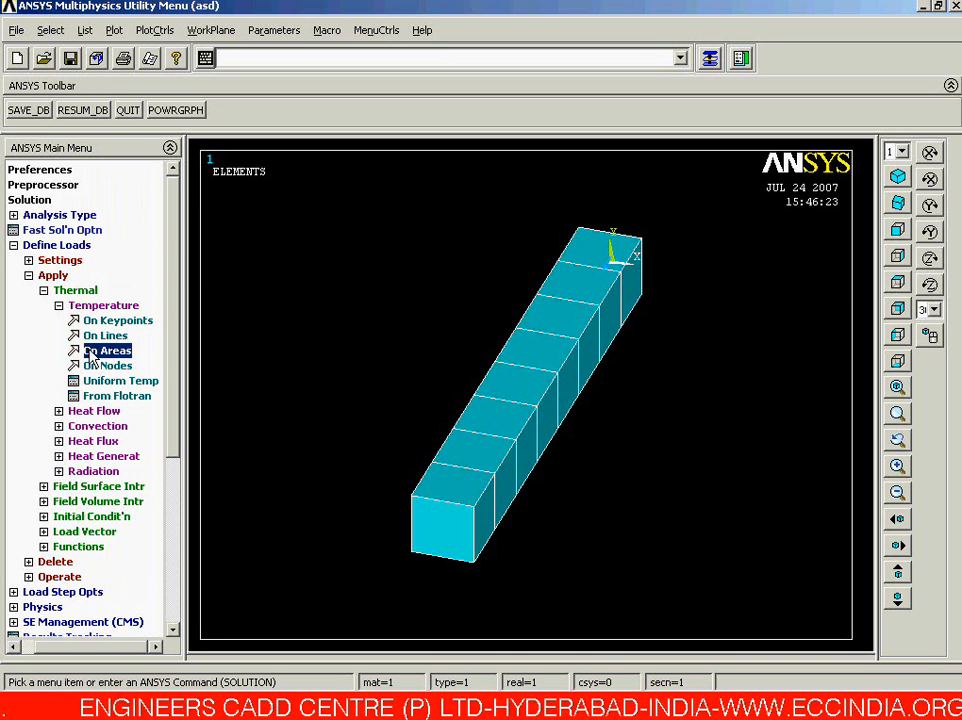
Apply convection to the spine's tip face with a constant film coefficient of 0 to model the insulated end.
left_click(102, 305)
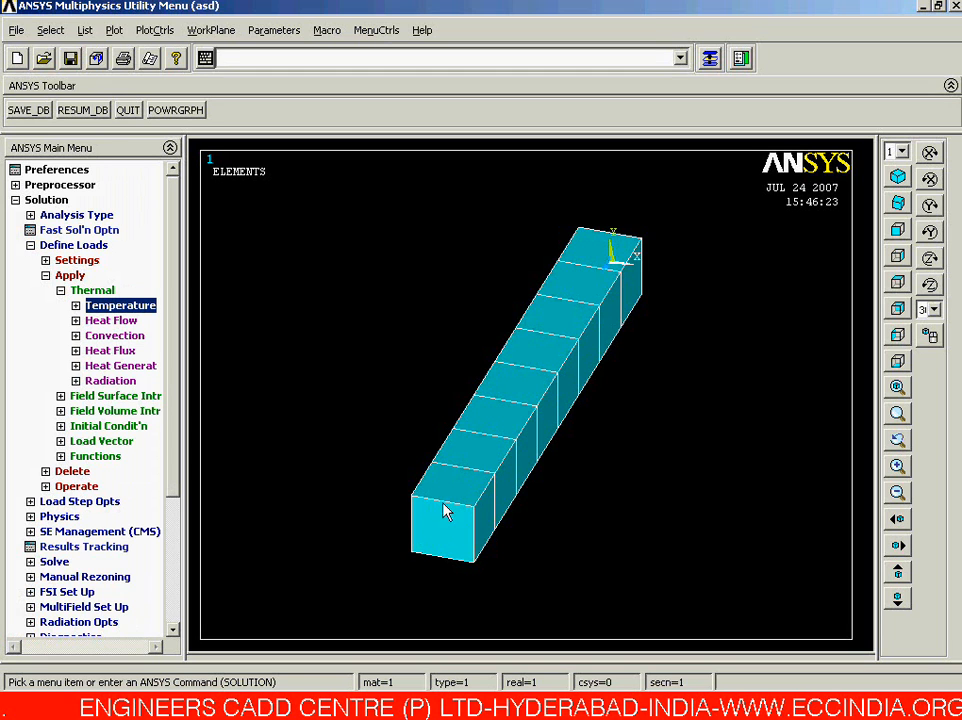
left_click(138, 336)
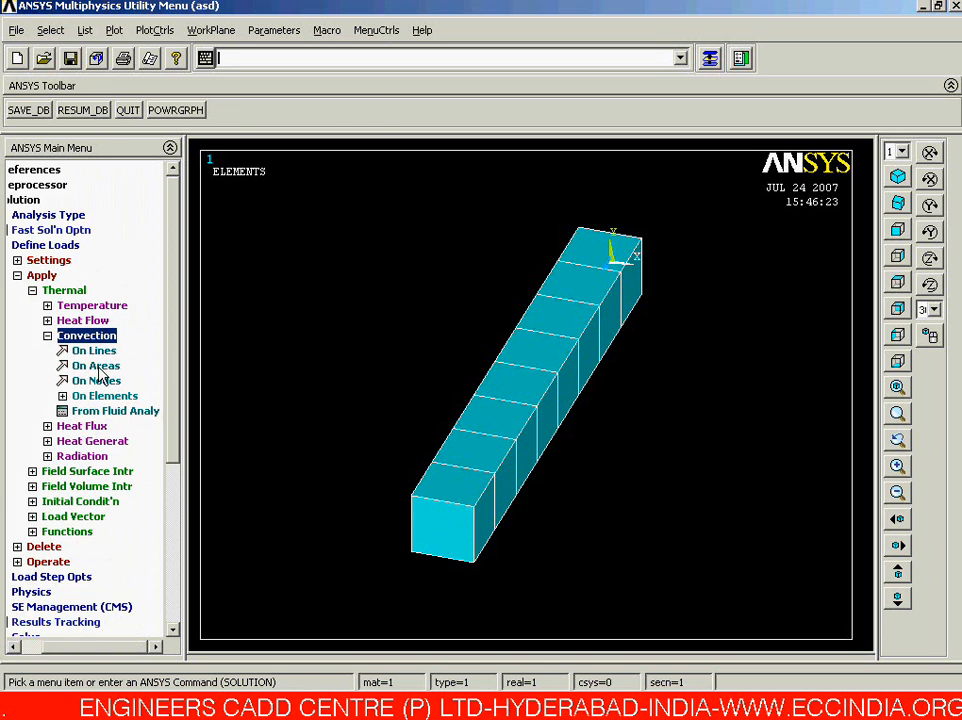
left_click(96, 366)
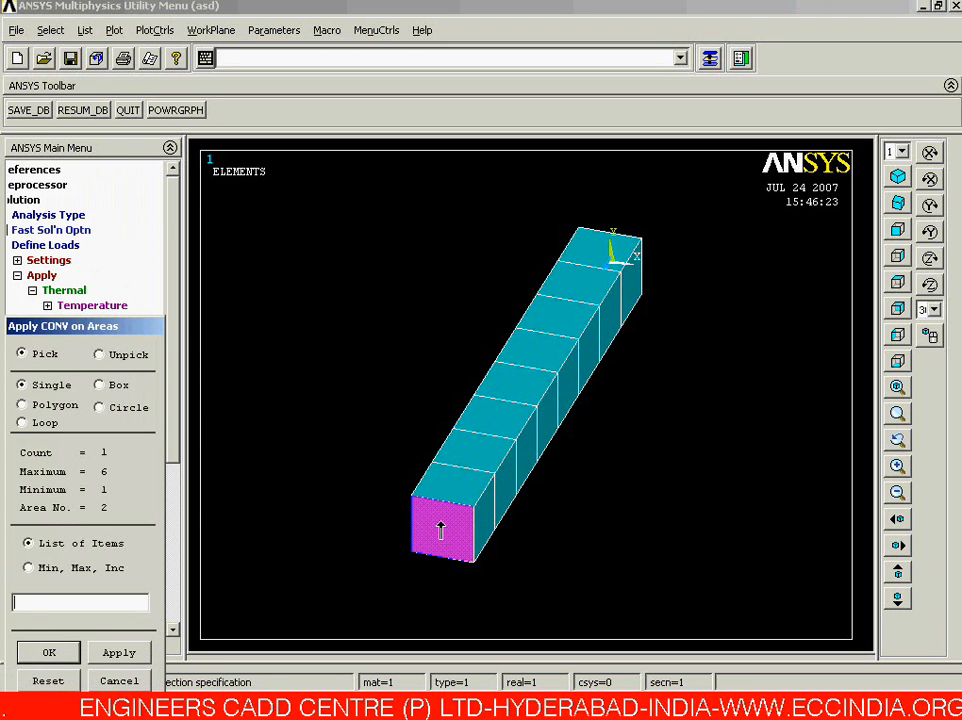
left_click(49, 652)
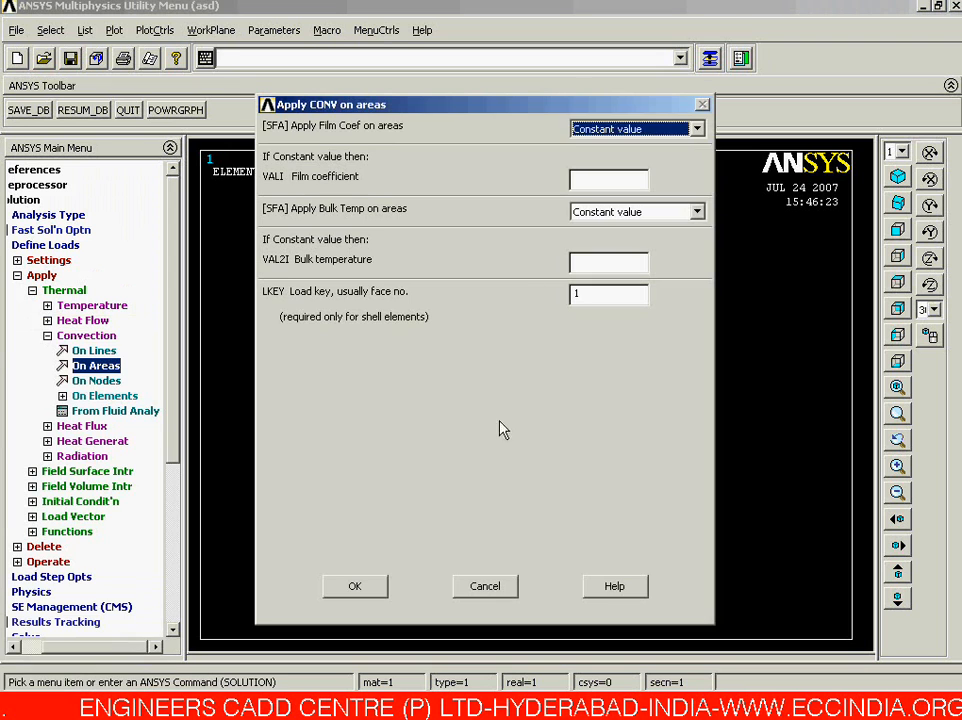
left_click(577, 180)
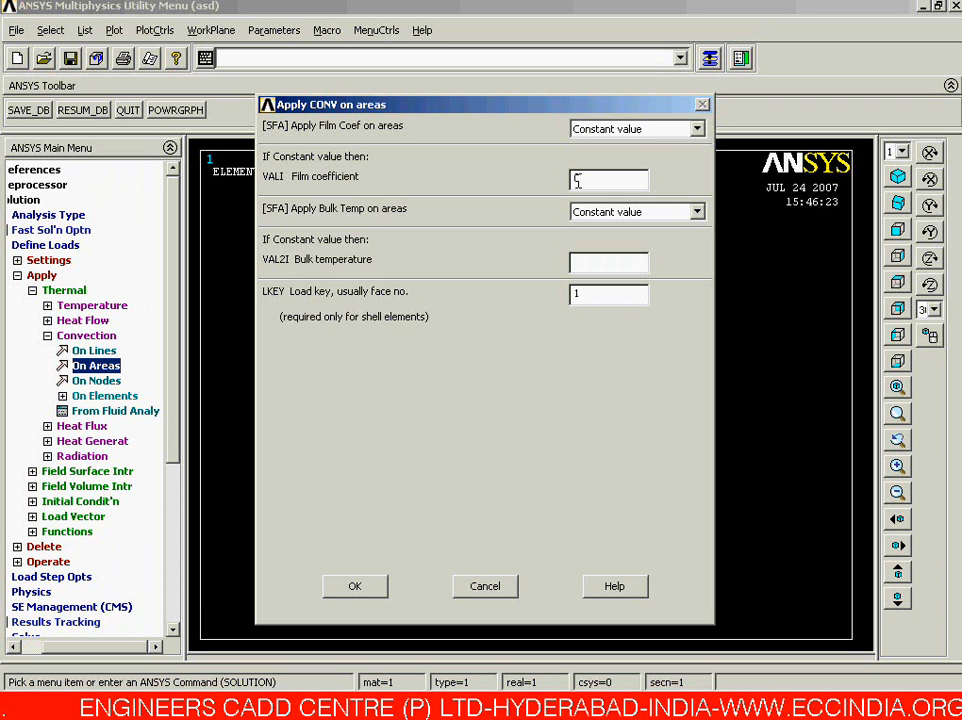
type("0")
left_click(372, 594)
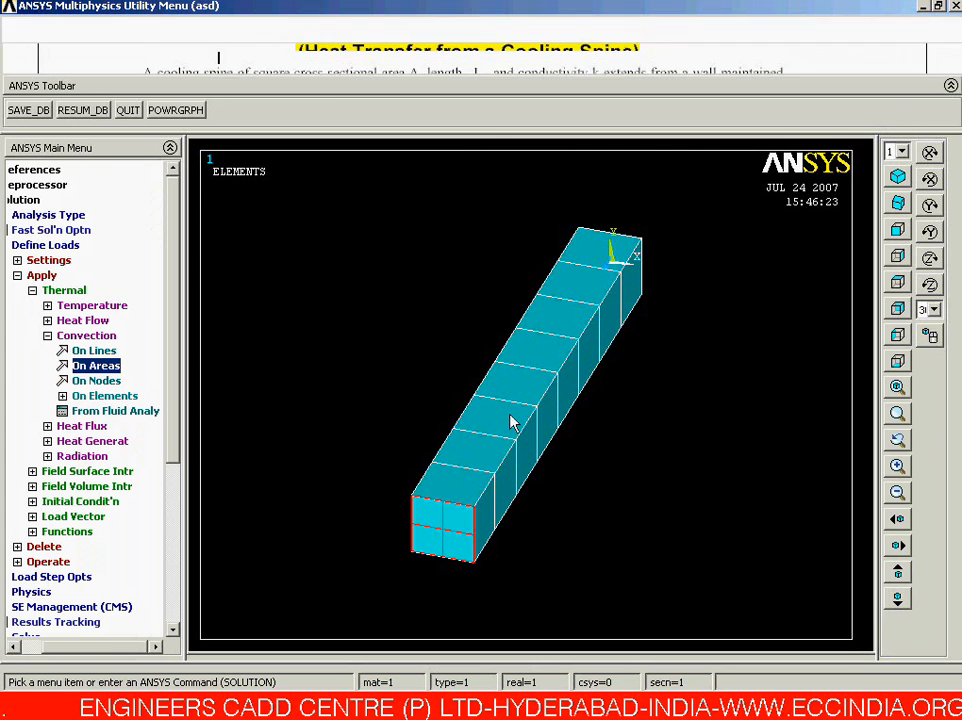
Apply convection with a film coefficient of 1 to the four long side faces, checking the problem sheet for values, and replot.
left_click(84, 368)
left_click(560, 405)
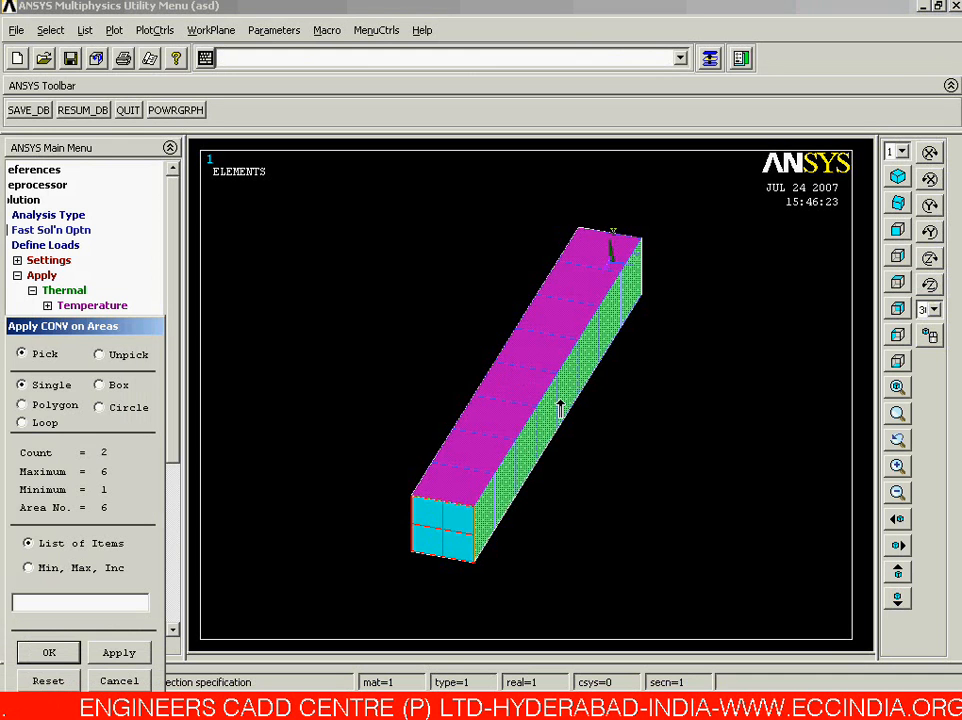
right_click_drag(523, 382, 545, 309, "ctrl")
left_click(490, 407)
left_click(541, 412)
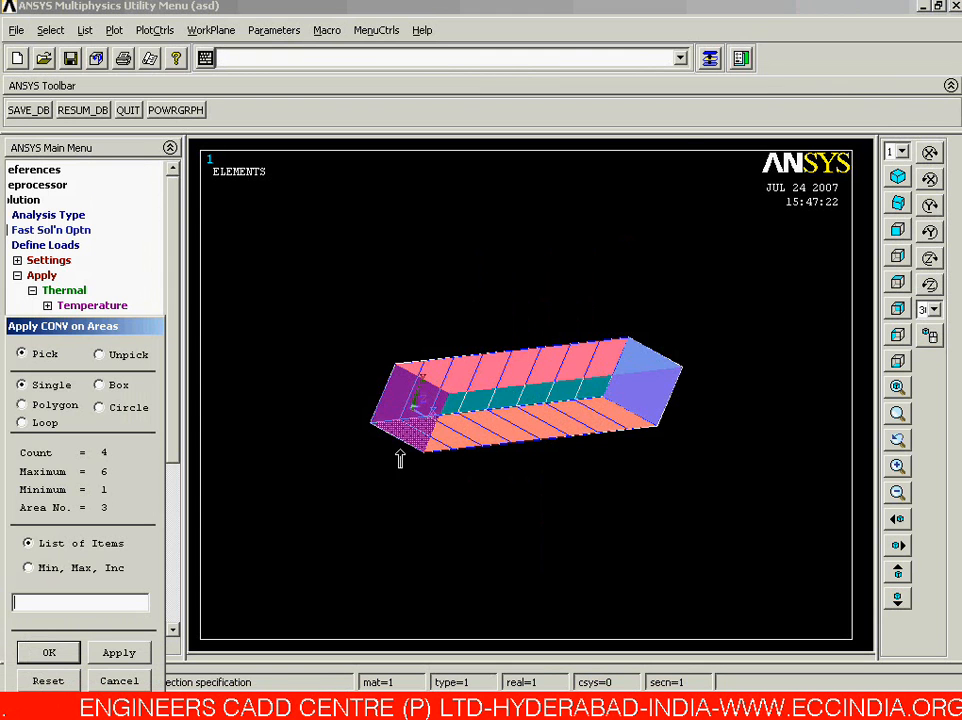
left_click(47, 653)
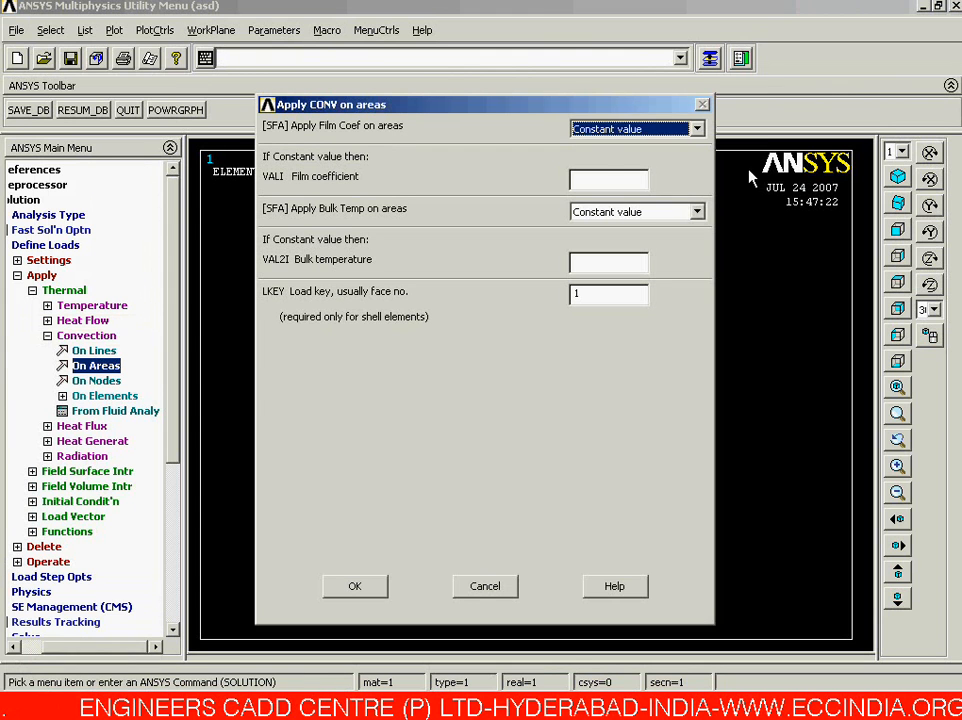
left_click(586, 177)
key("alt+Tab")
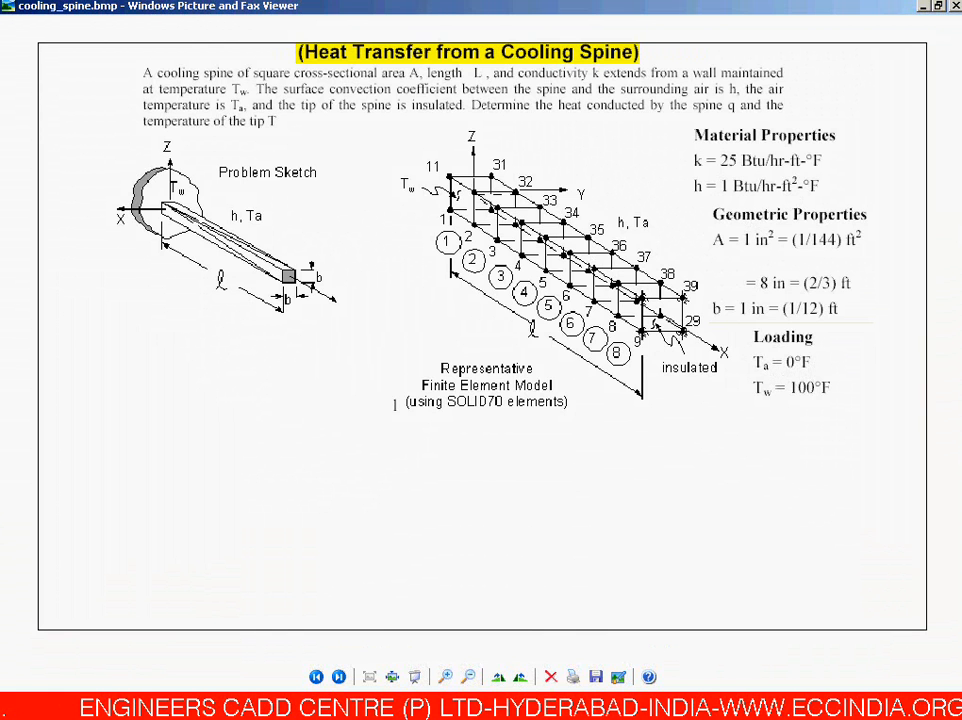
key("alt+Tab")
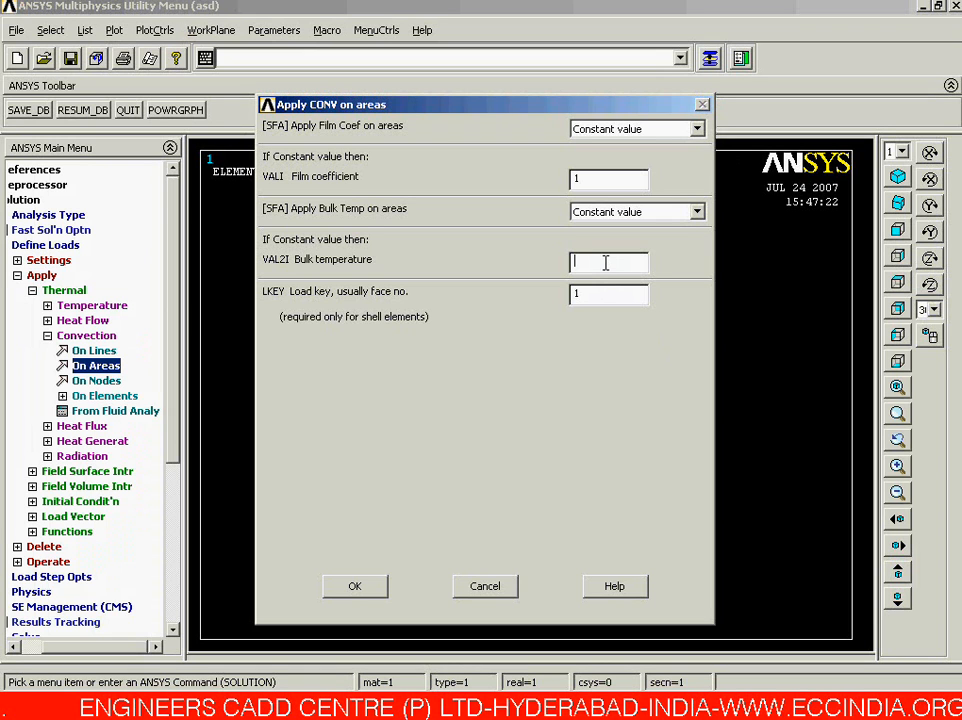
left_click(368, 587)
right_click(434, 482)
left_click(463, 492)
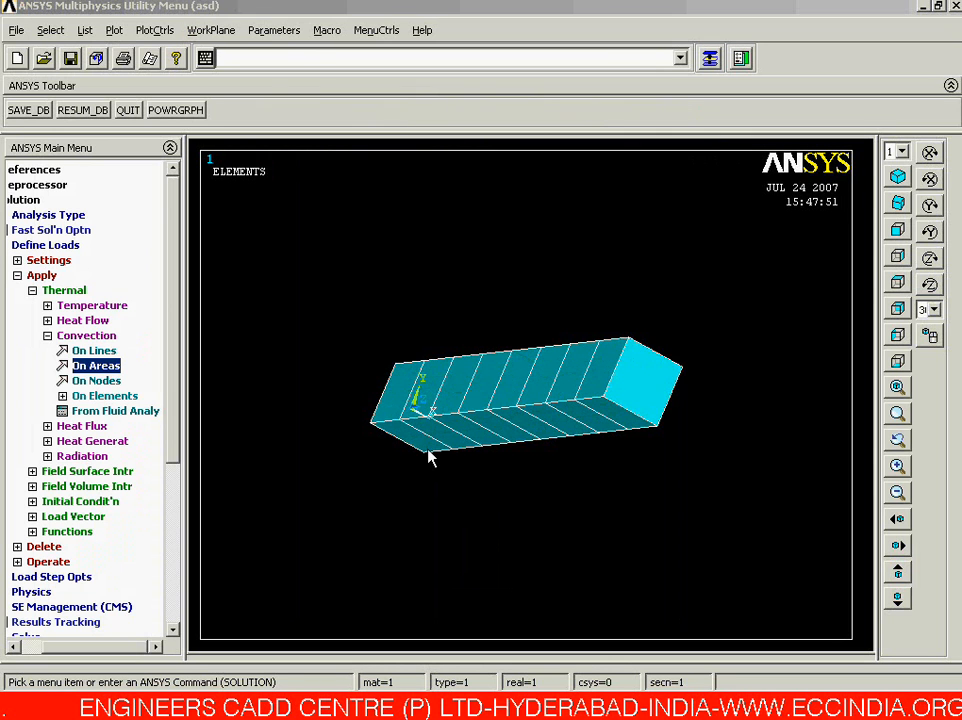
Define an isotropic thermal conductivity KXX of 25 for material model 1, taking the value from the cooling_spine.bmp problem sheet.
left_click(30, 186)
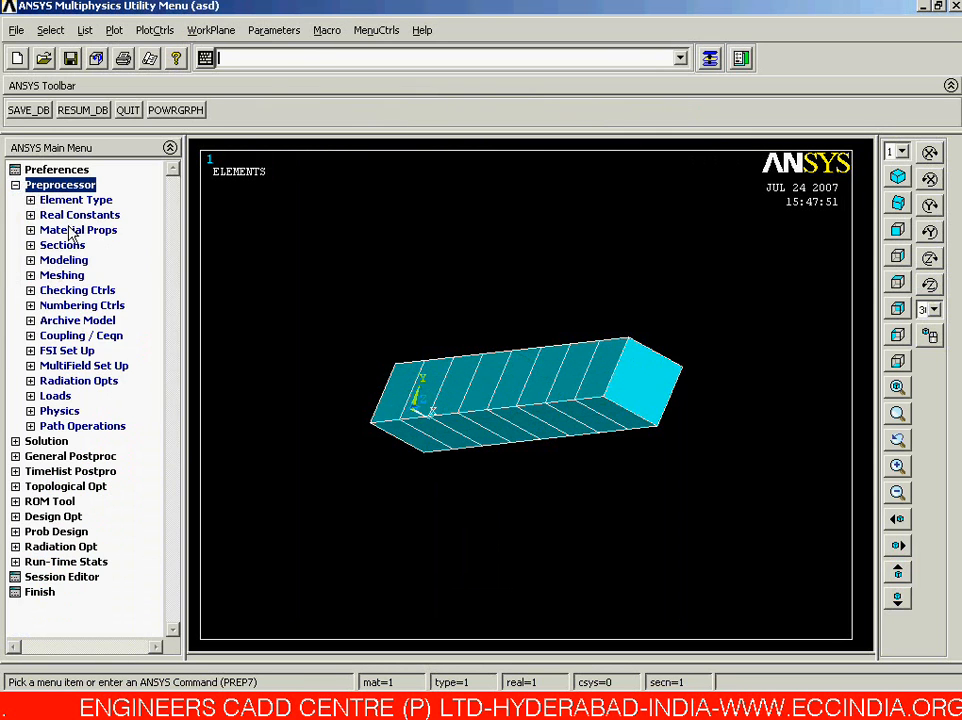
left_click(75, 230)
left_click(97, 290)
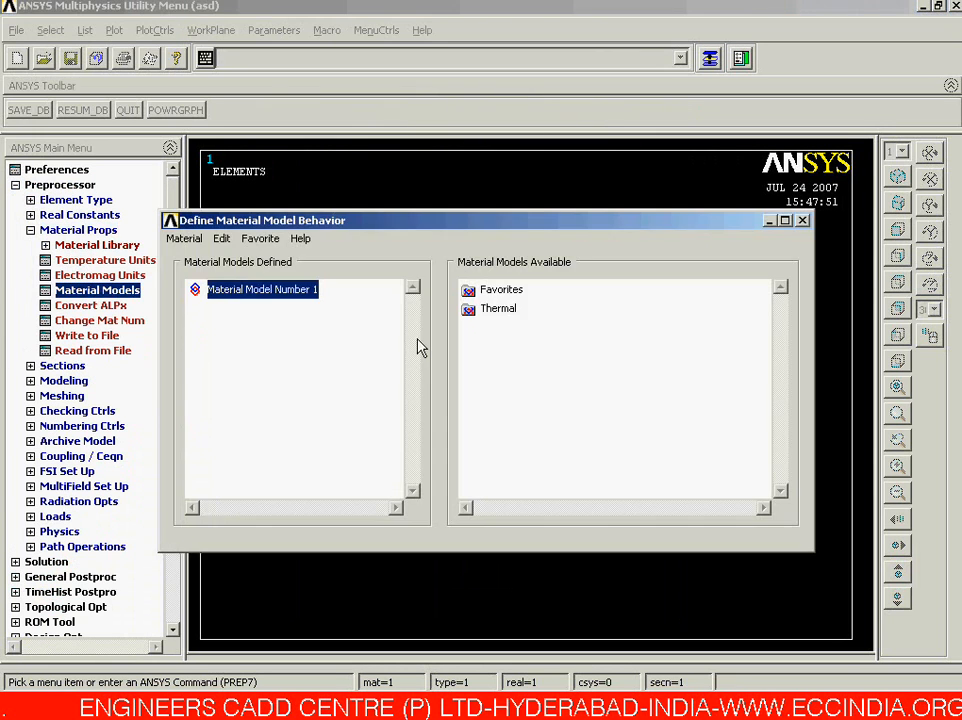
double_click(484, 310)
double_click(495, 327)
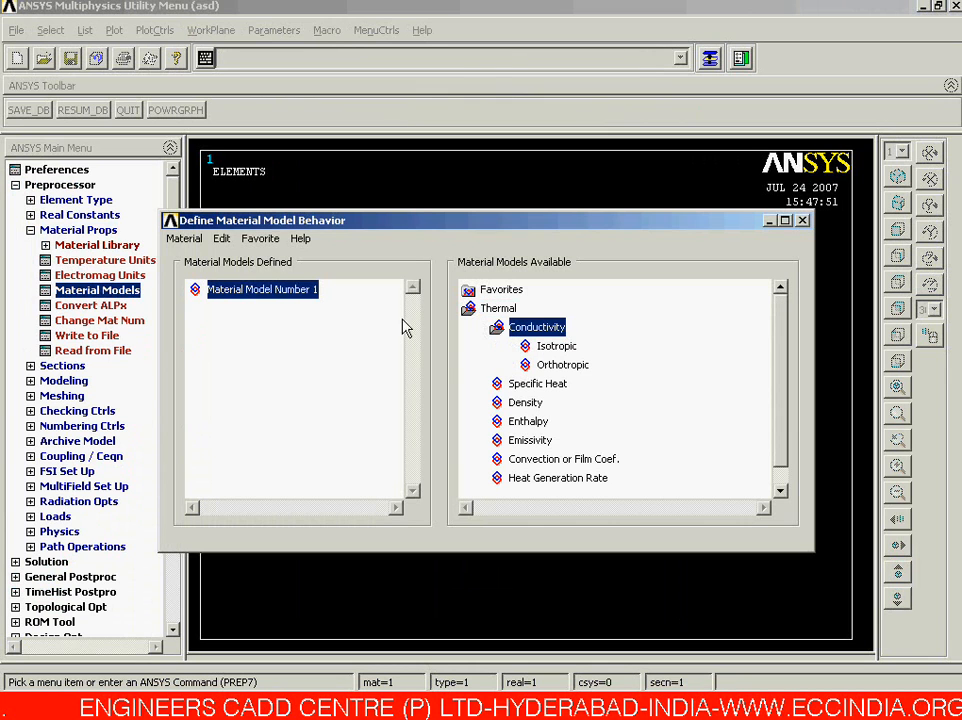
double_click(548, 347)
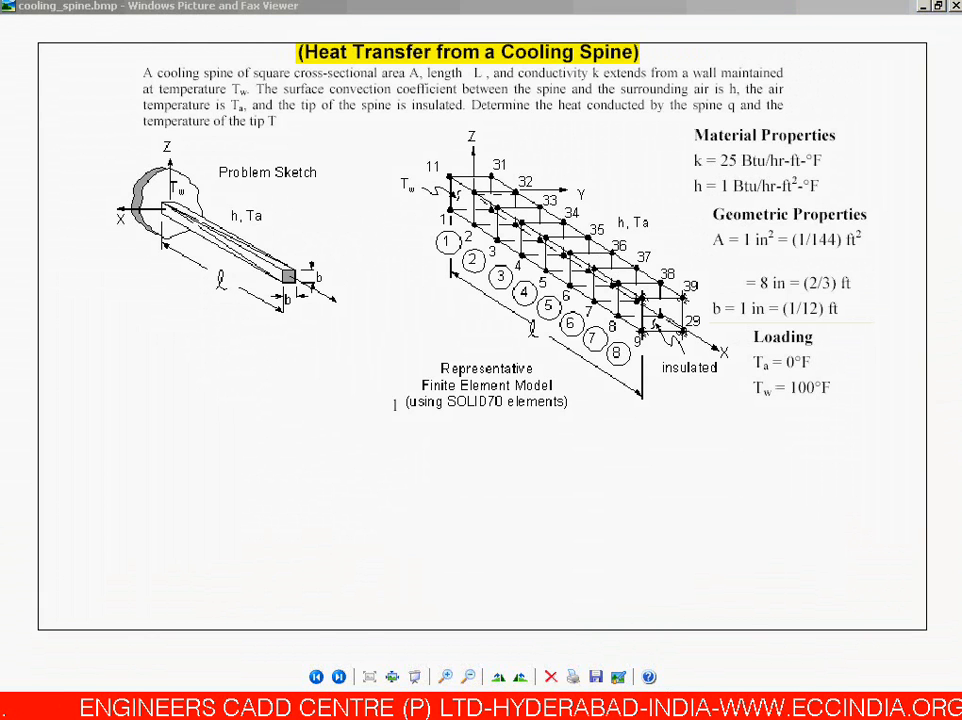
key("alt+Tab")
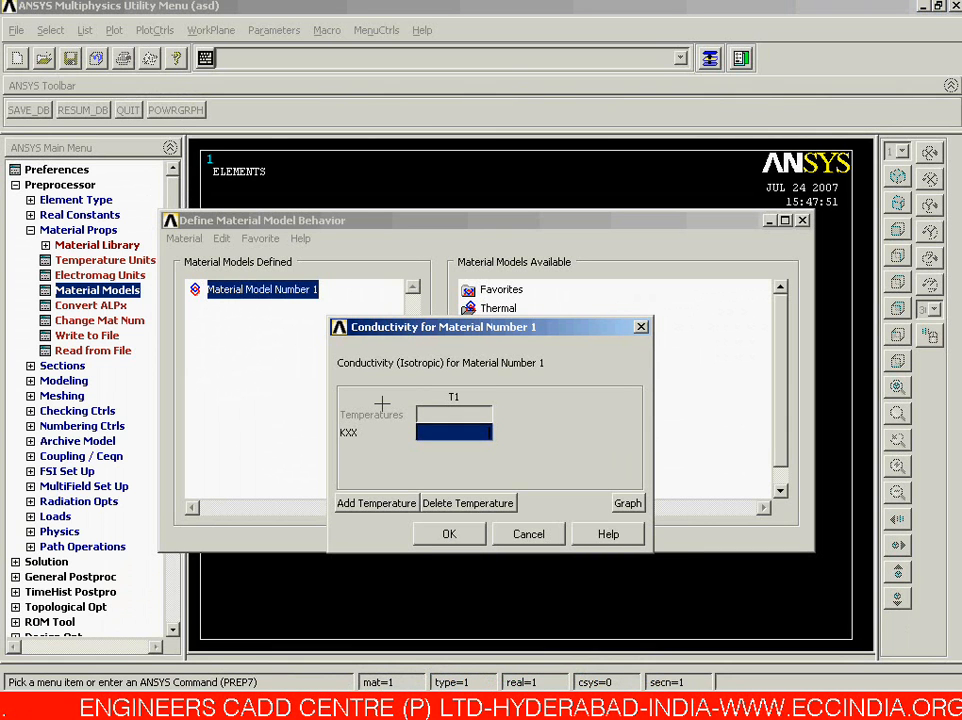
type("25")
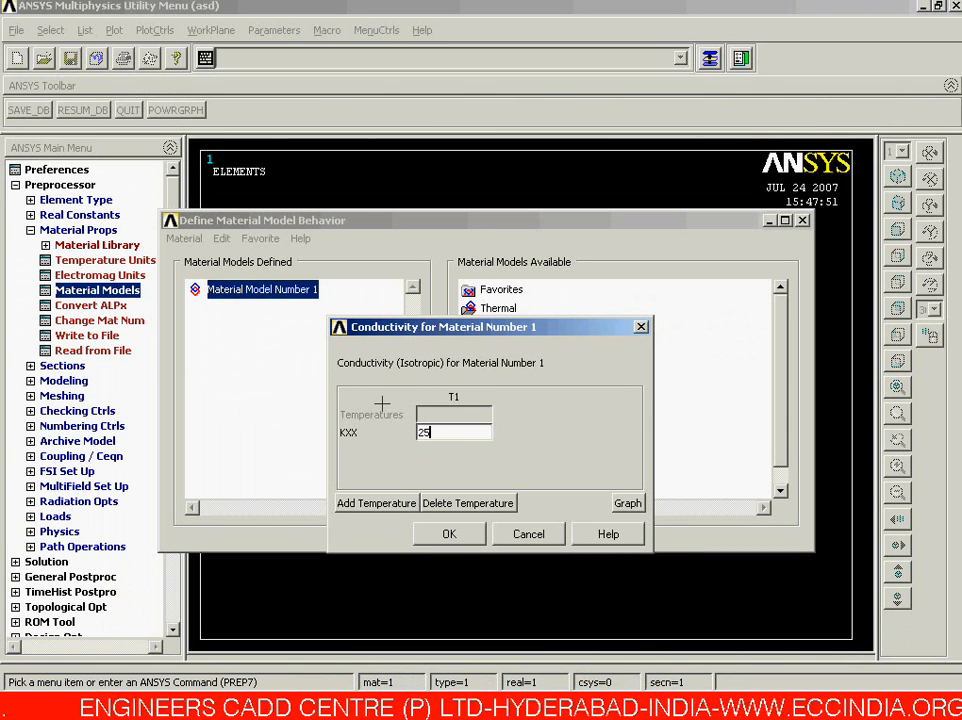
left_click(431, 538)
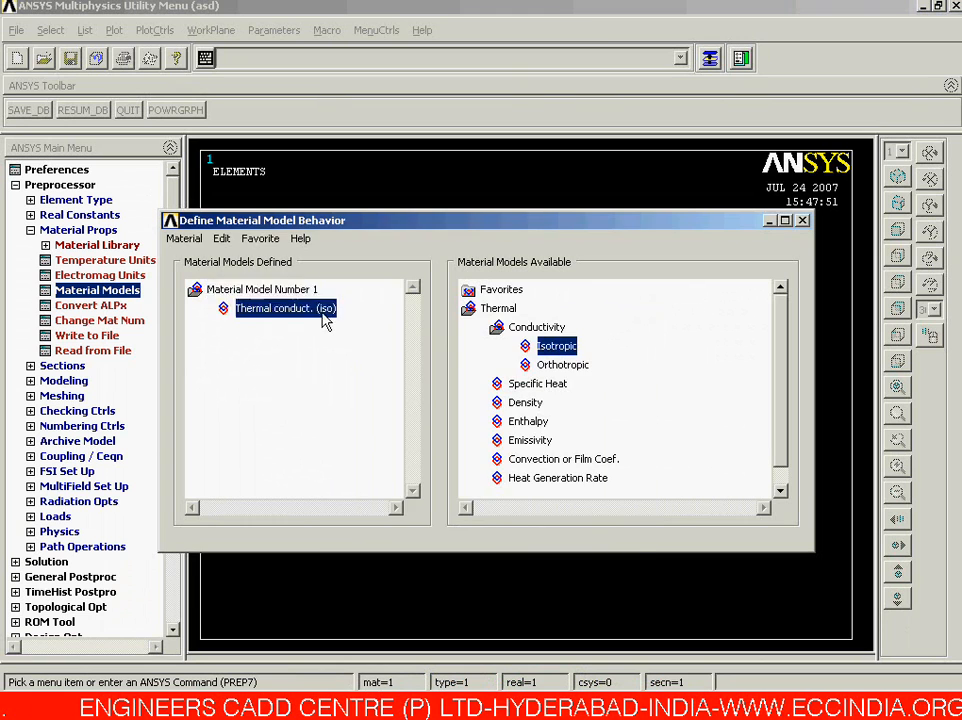
Review the stored conductivity entry, close the material definition, and check the material properties on the cooling_spine.bmp problem sheet.
double_click(322, 312)
left_click(803, 221)
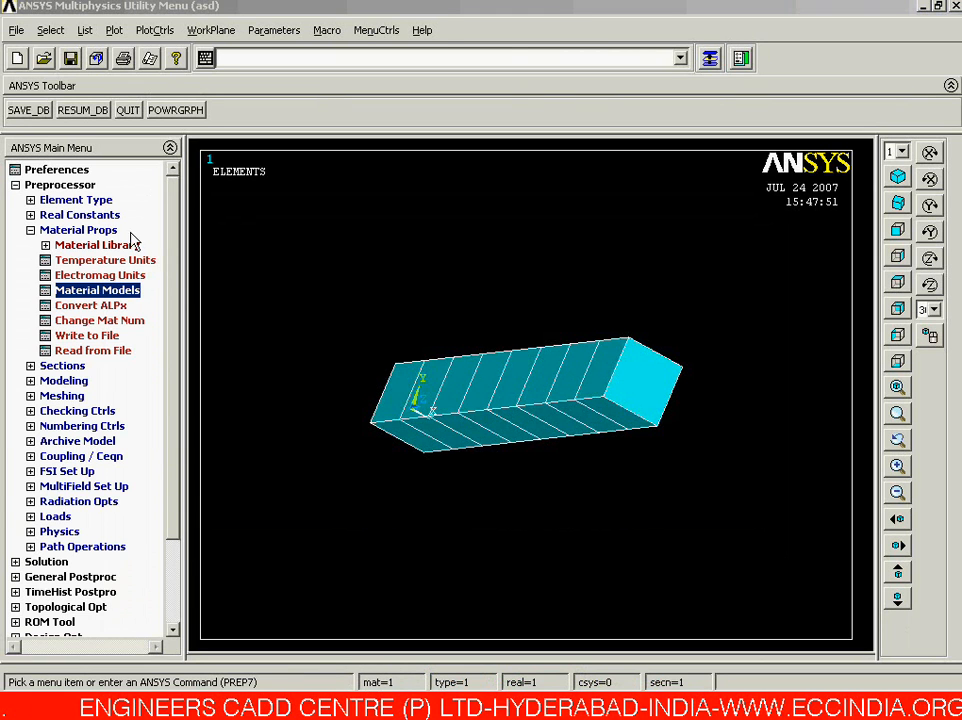
left_click(78, 230)
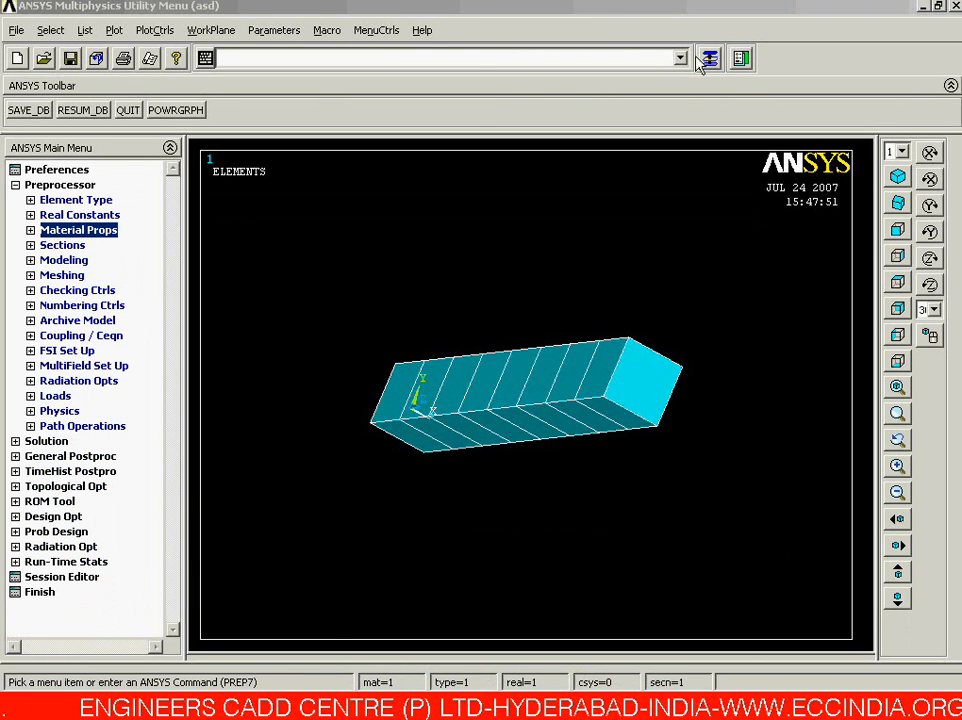
left_click(400, 707)
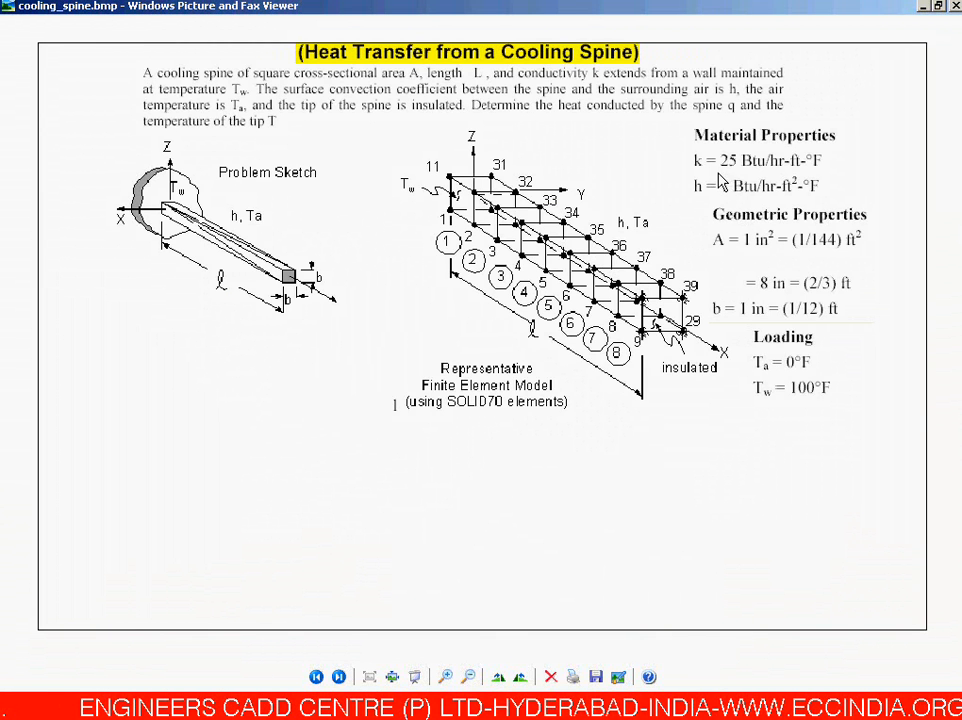
left_click(492, 708)
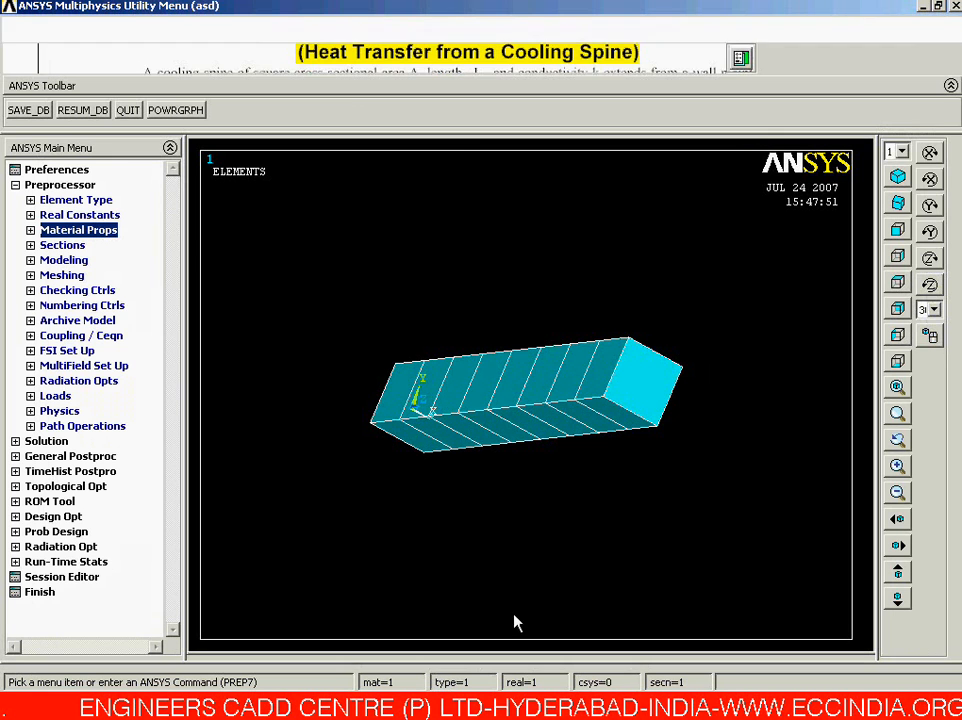
Return to the Solution phase and solve the current load step, dismissing the status listing and the completion note.
left_click(60, 184)
left_click(46, 199)
left_click(68, 276)
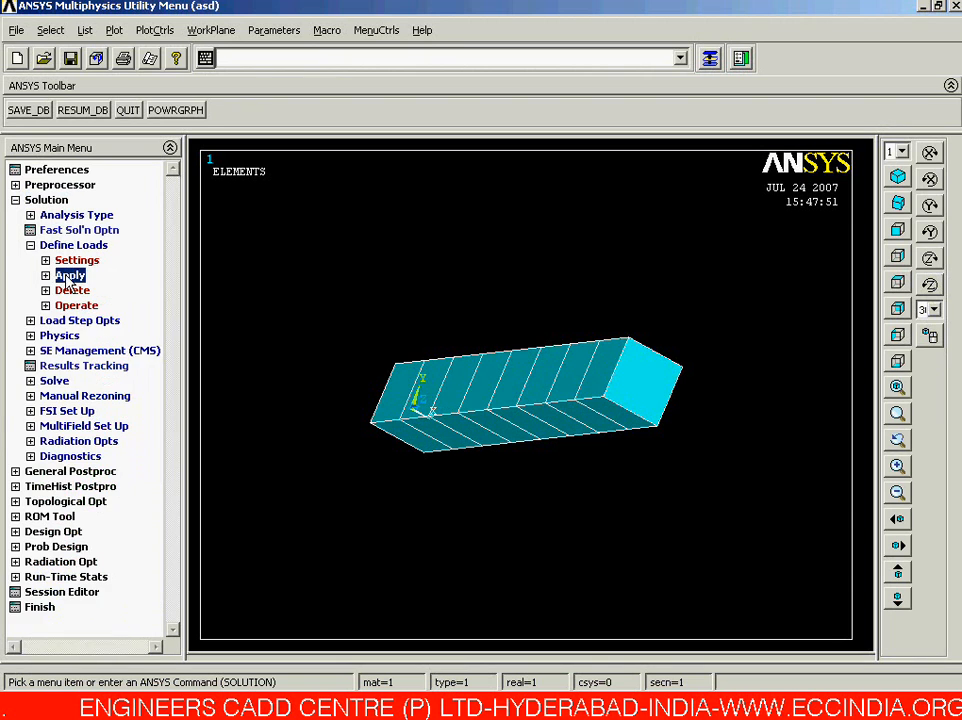
left_click(50, 246)
left_click(54, 321)
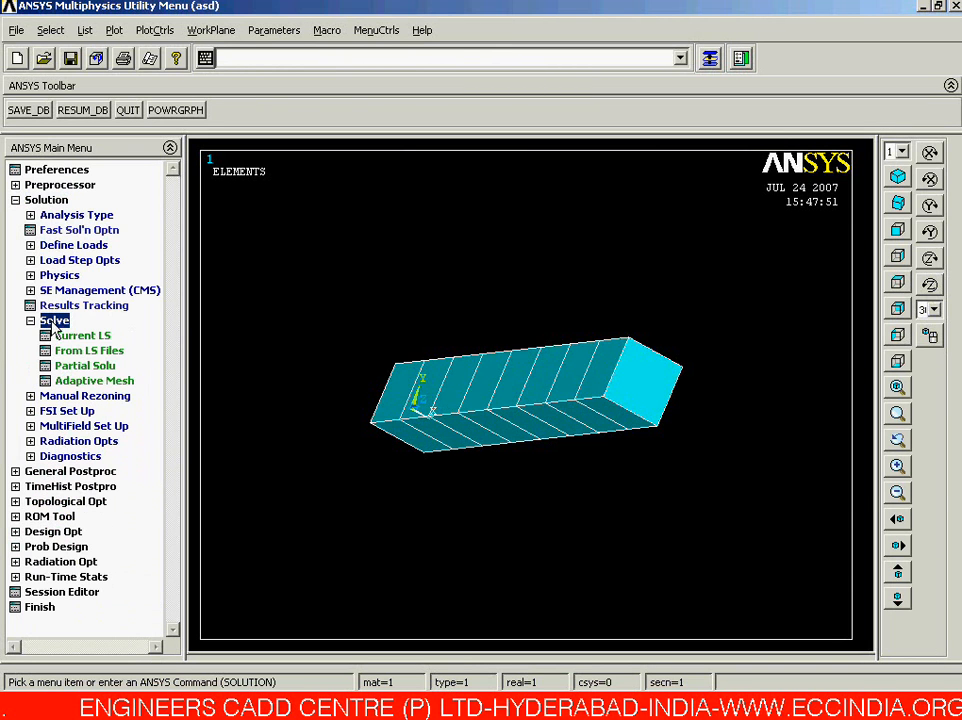
left_click(62, 337)
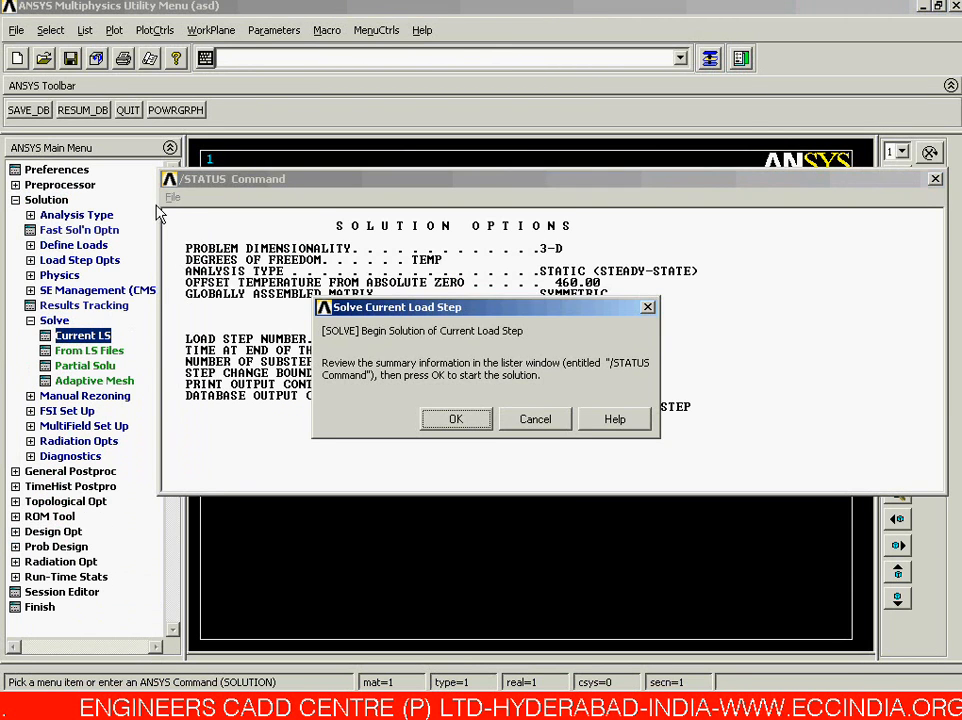
left_click(169, 179)
left_click(198, 296)
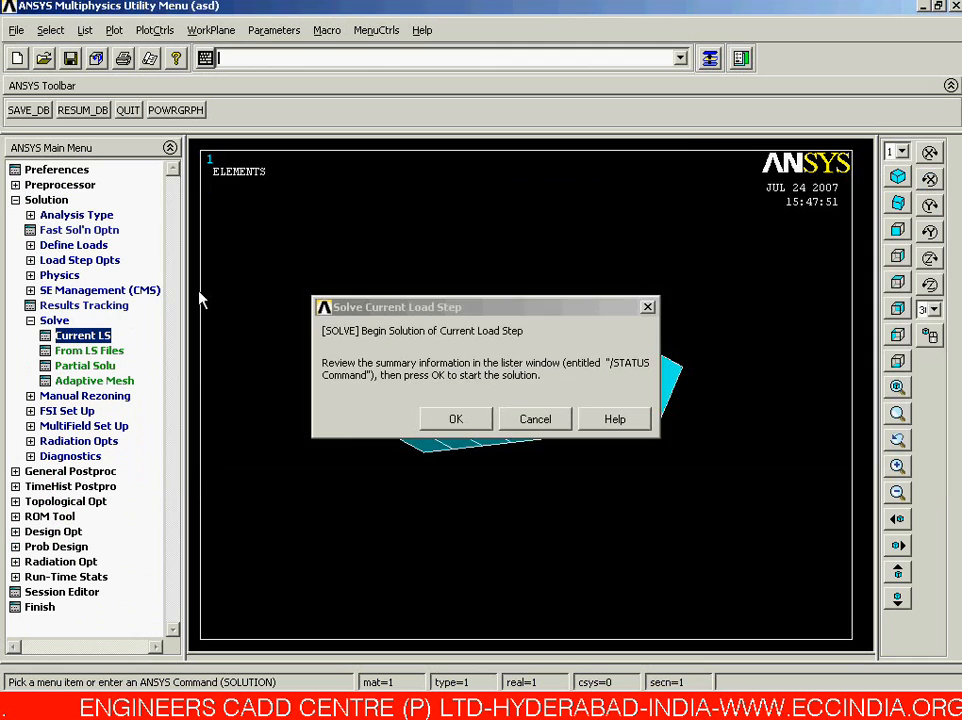
left_click(455, 418)
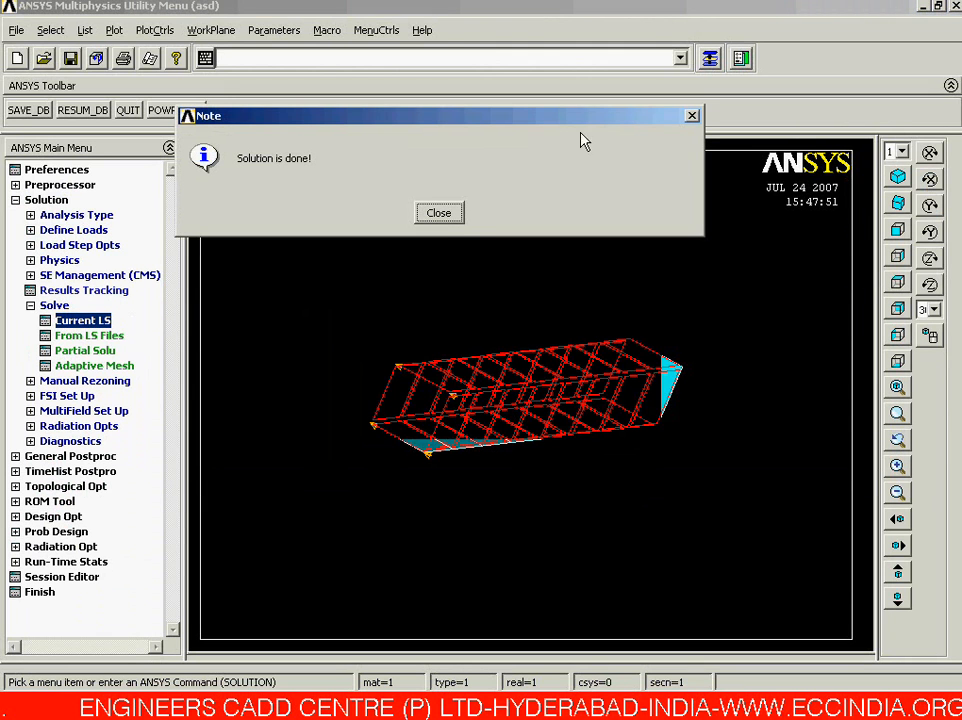
left_click(439, 222)
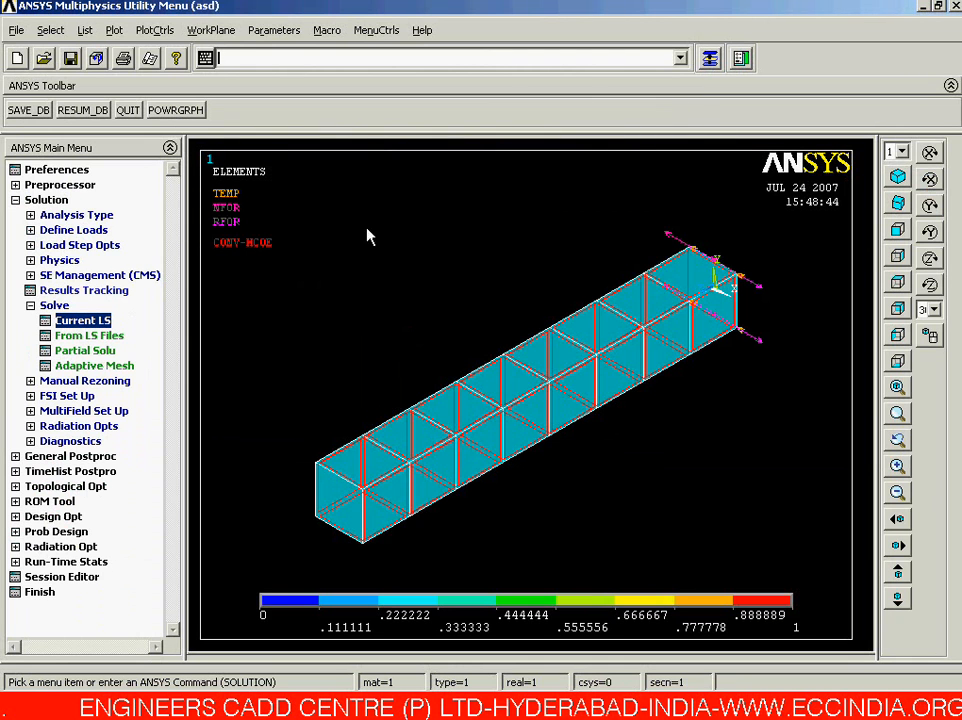
Plot the nodal DOF temperature solution as a contour in the general postprocessor and fit the spine to the window.
left_click(46, 199)
left_click(50, 214)
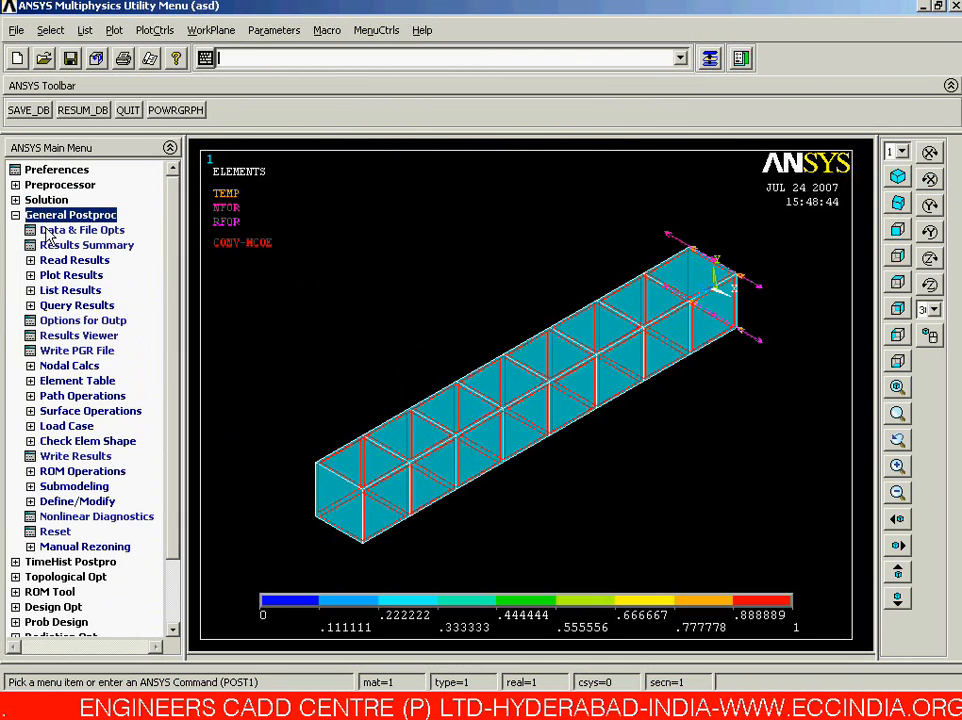
left_click(67, 275)
left_click(76, 292)
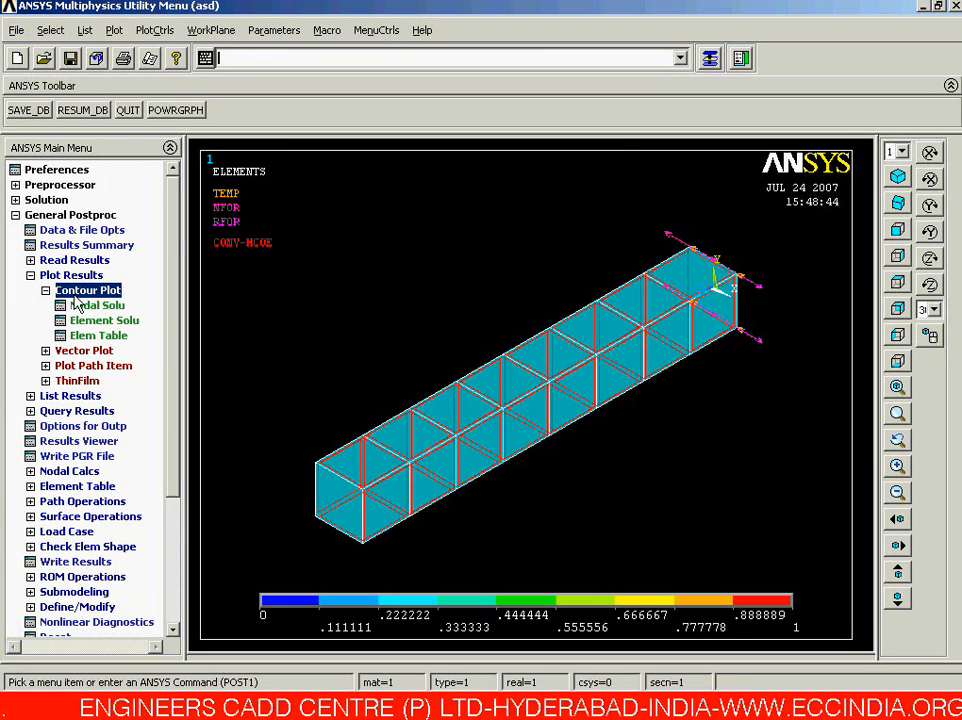
left_click(86, 305)
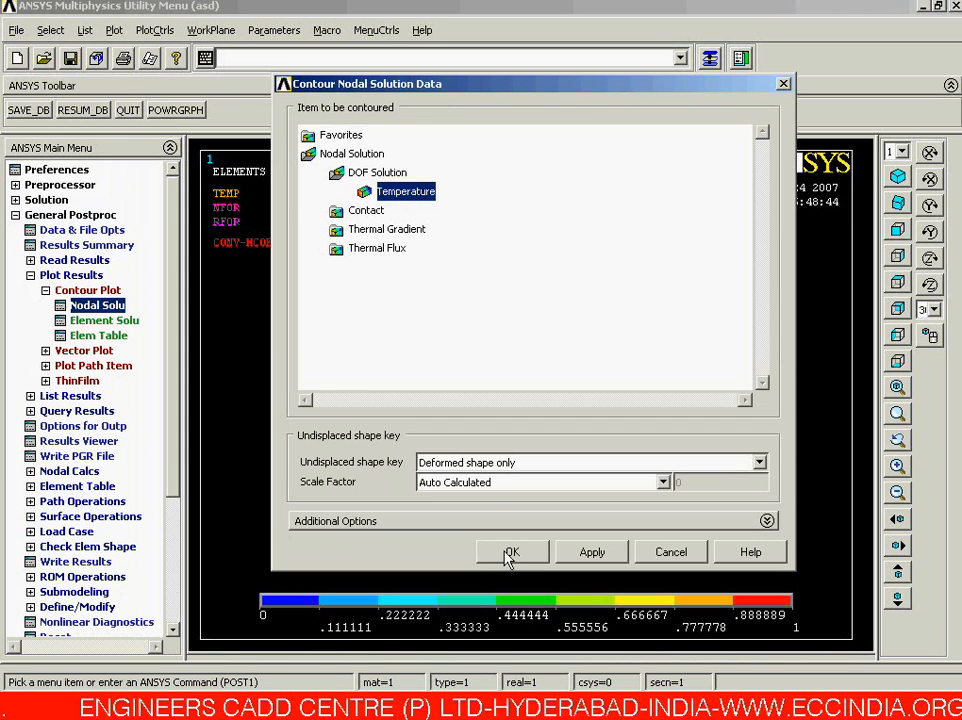
left_click(510, 553)
right_click(476, 492)
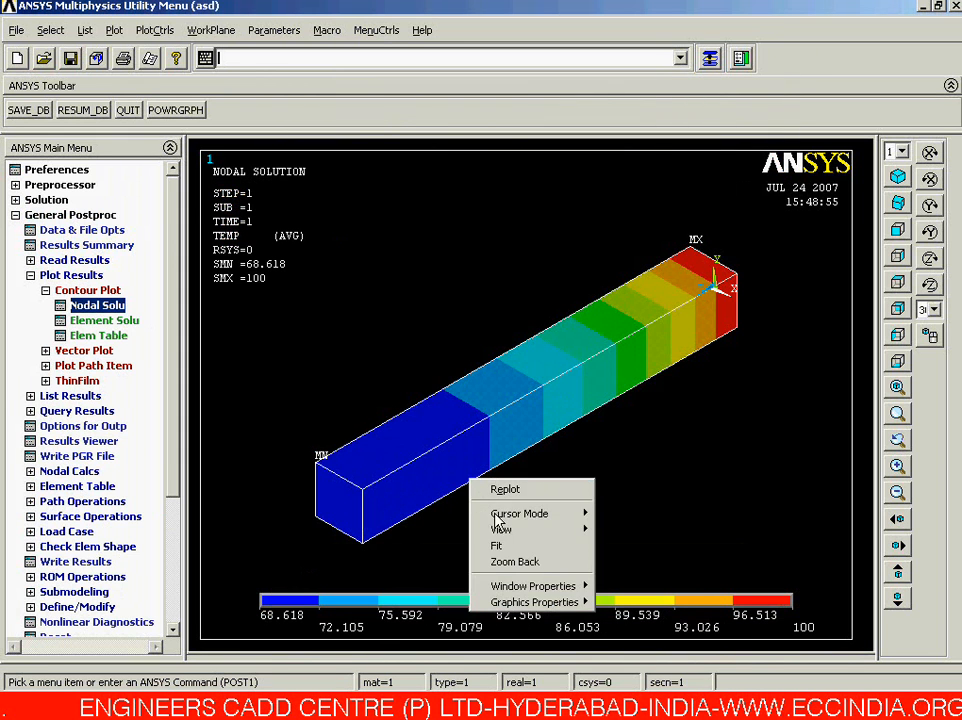
left_click(510, 546)
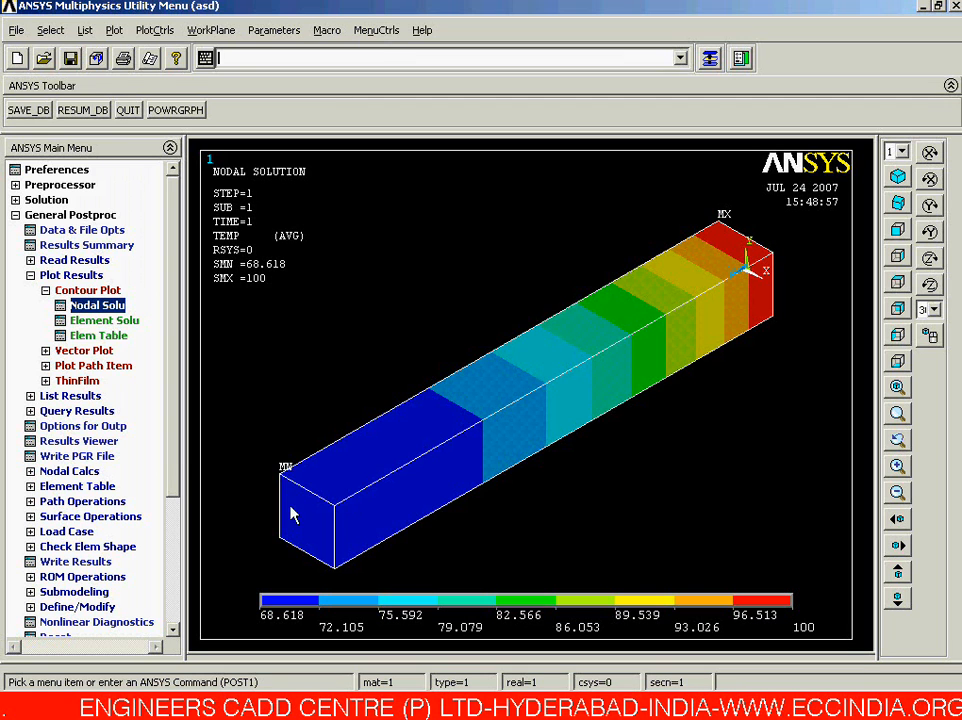
Create a deformed-results animation of the DOF solution Temperature TEMP with 10 frames and a 0.5-second delay.
left_click(156, 37)
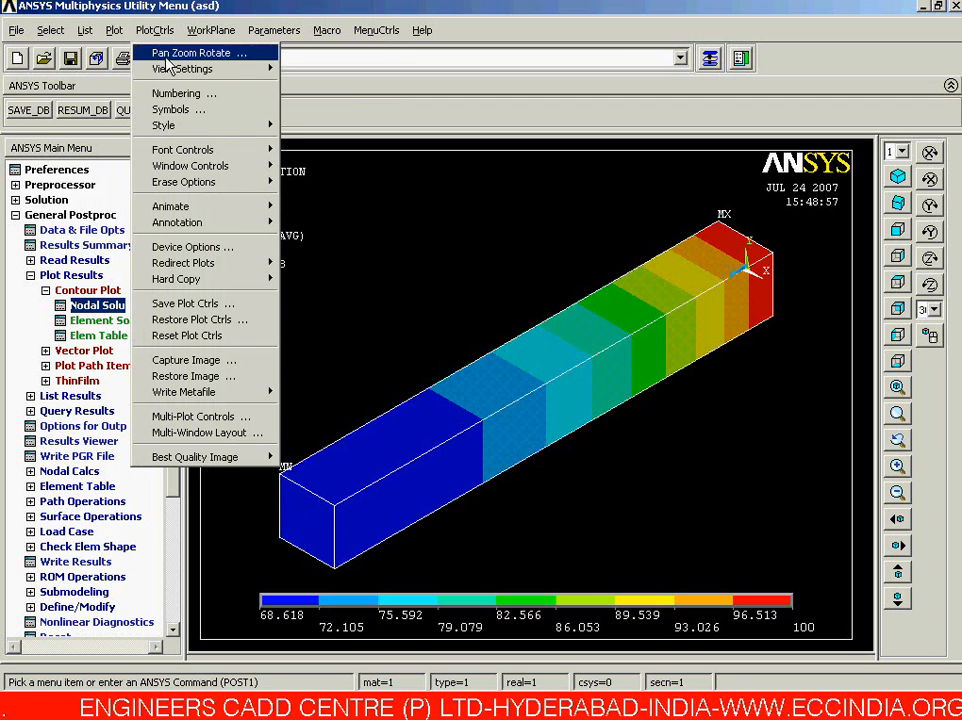
mouse_move(209, 217)
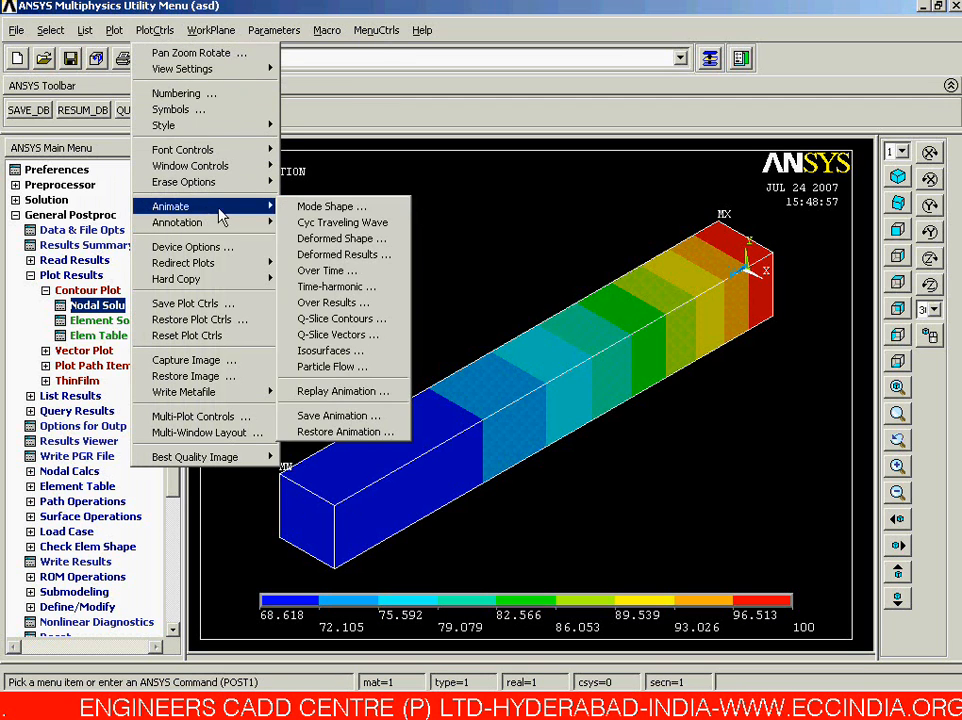
left_click(327, 255)
left_click(668, 327)
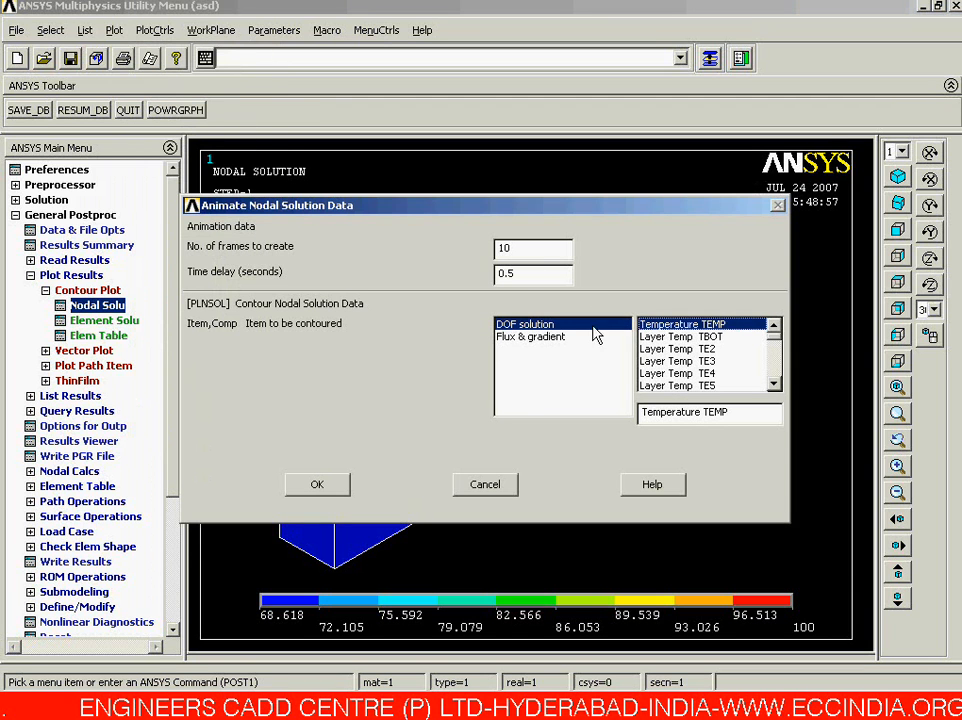
left_click(317, 486)
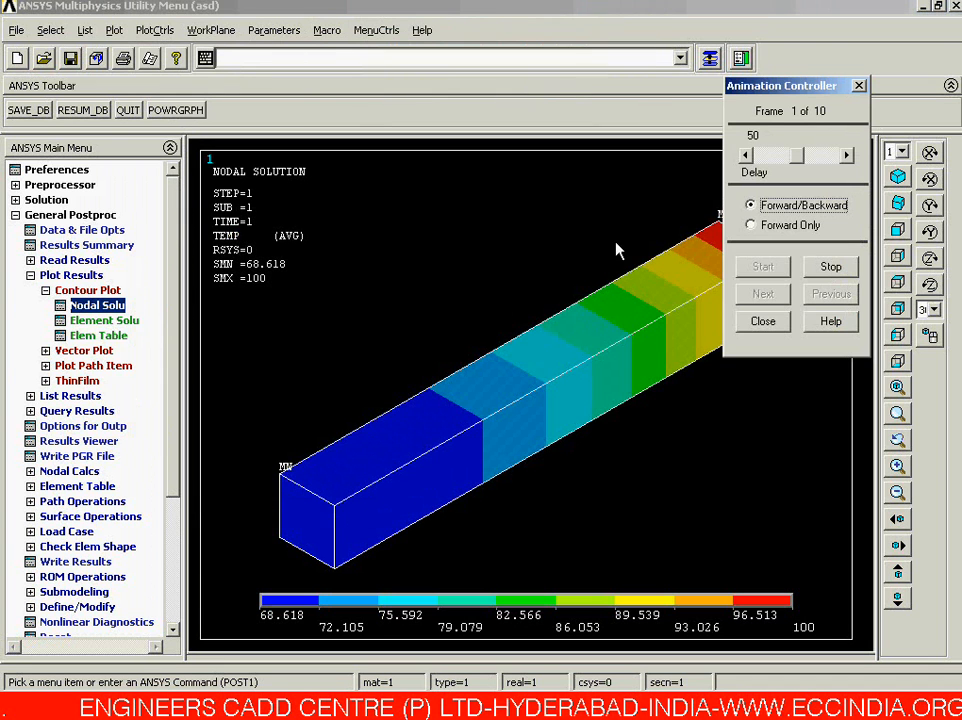
Play the temperature animation in forward-only mode, close the animation controller and replot the contour.
left_click_drag(773, 86, 853, 52)
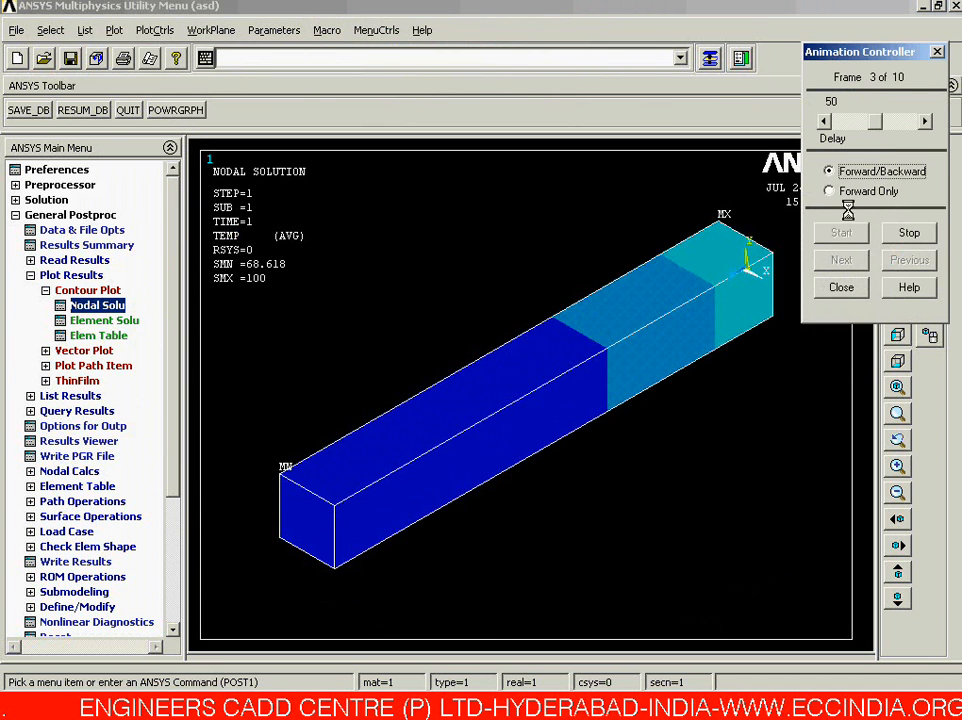
left_click(834, 191)
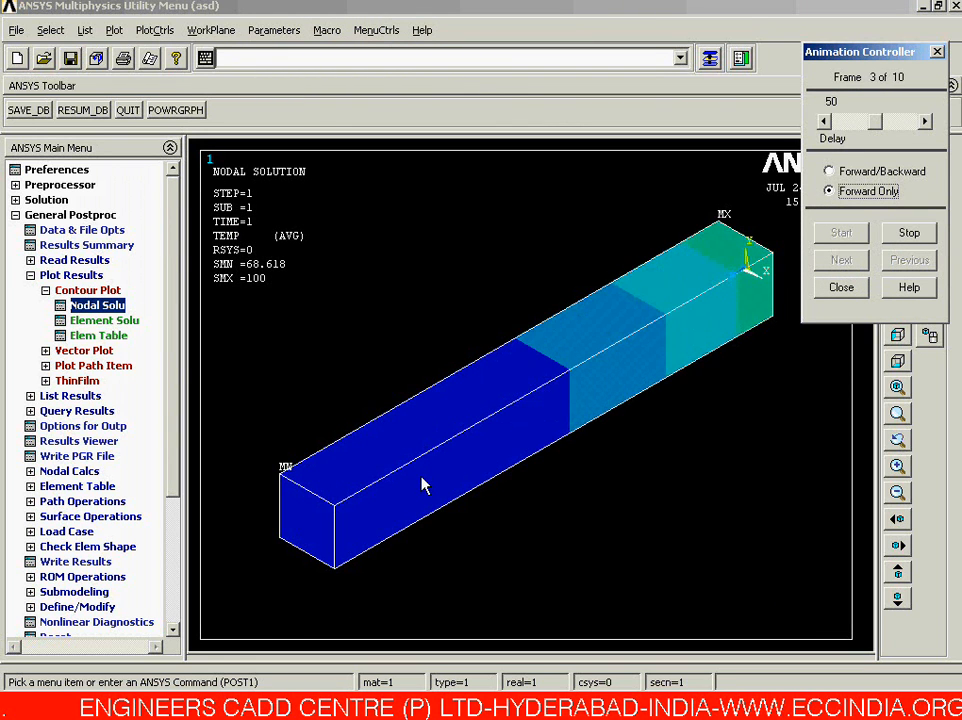
left_click(841, 289)
right_click(755, 322)
left_click(770, 323)
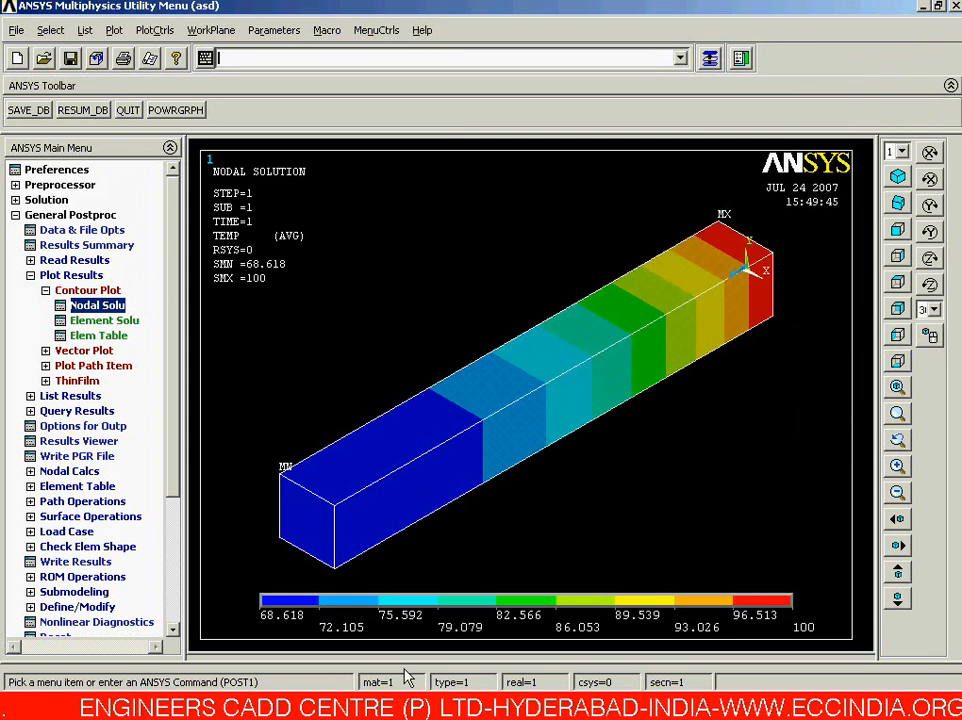